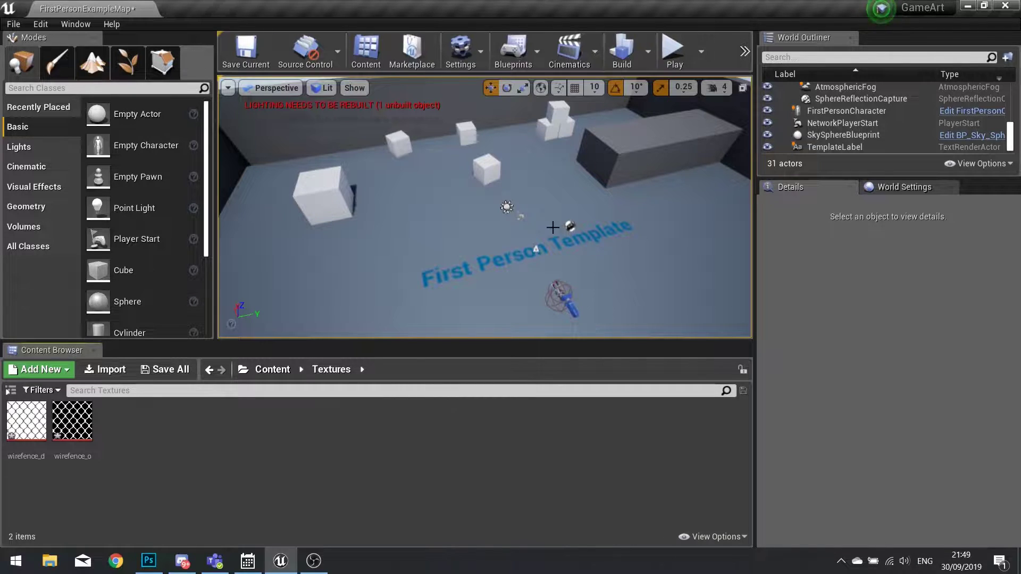
# Inspect the wirefence_d and wirefence_o textures in full view, closing each one after viewing.
pyautogui.moveTo(502, 207); pyautogui.dragTo(468, 170, button='right')
pyautogui.press('w')
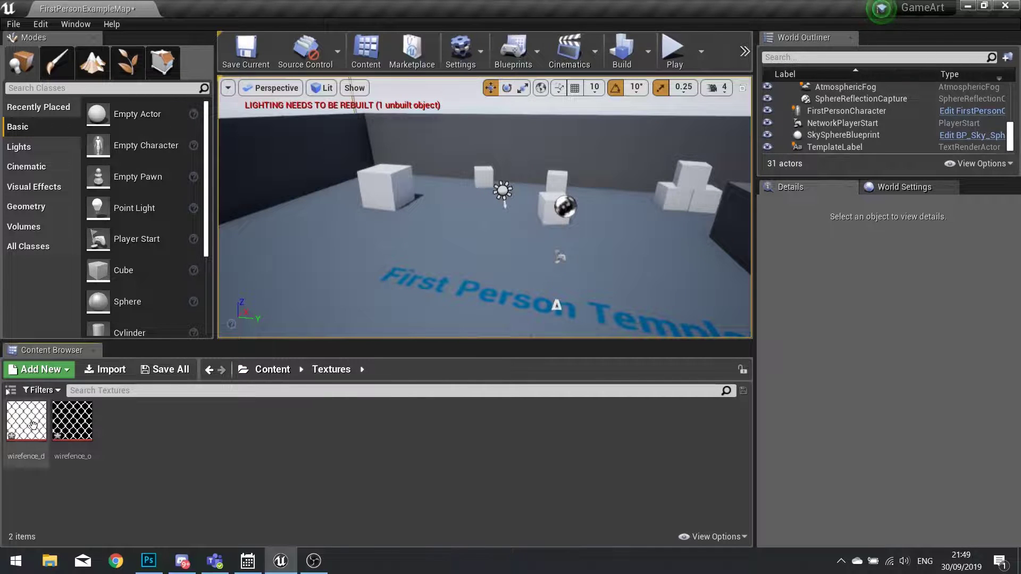
pyautogui.doubleClick(34, 424)
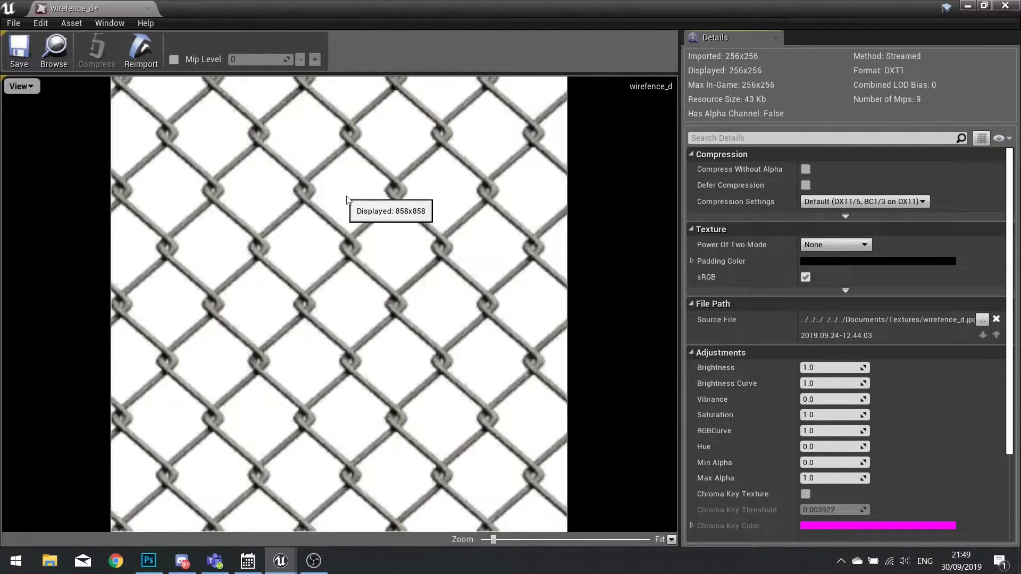
pyautogui.click(1013, 7)
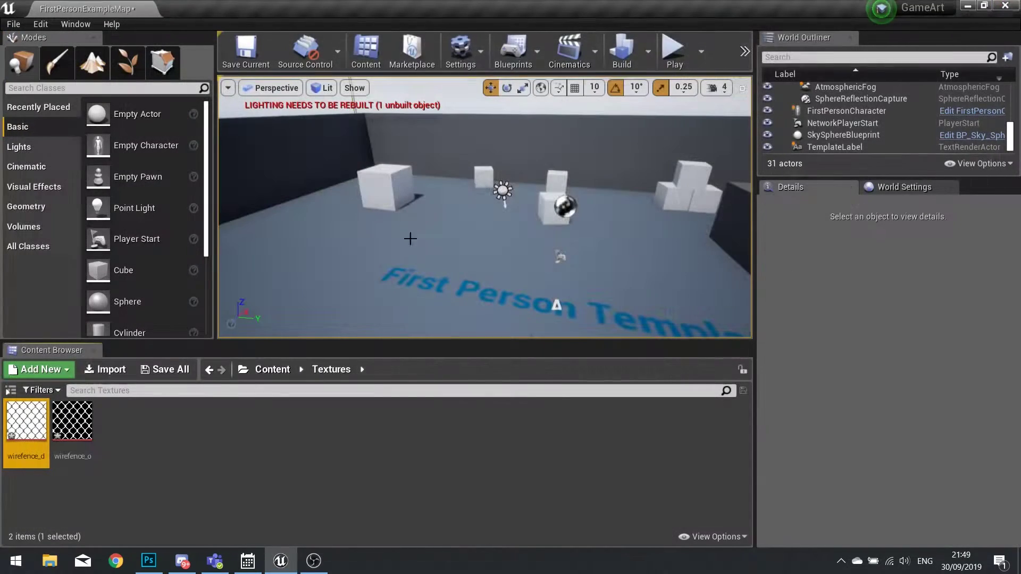
pyautogui.click(84, 418)
pyautogui.doubleClick(84, 418)
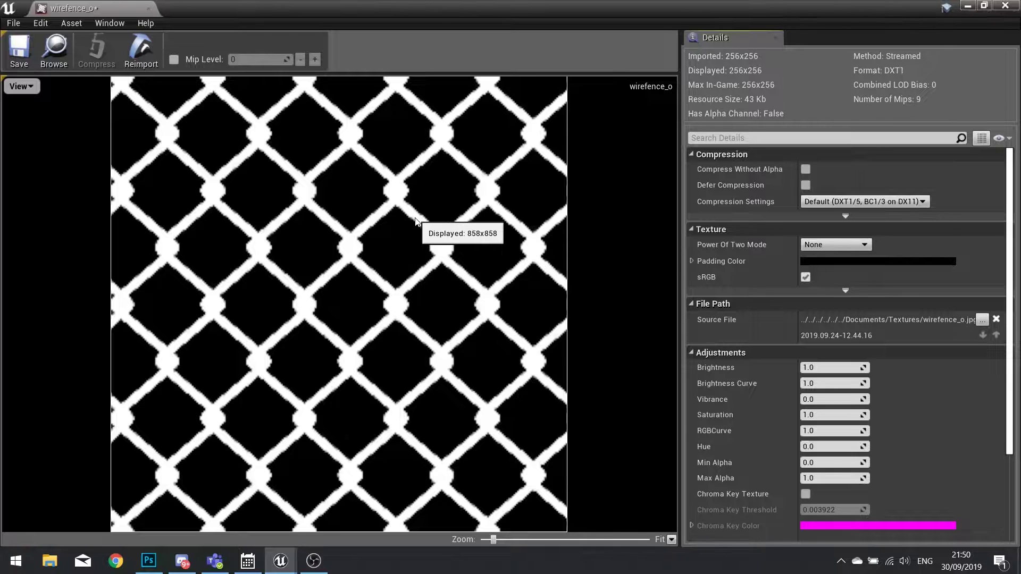
pyautogui.click(1009, 7)
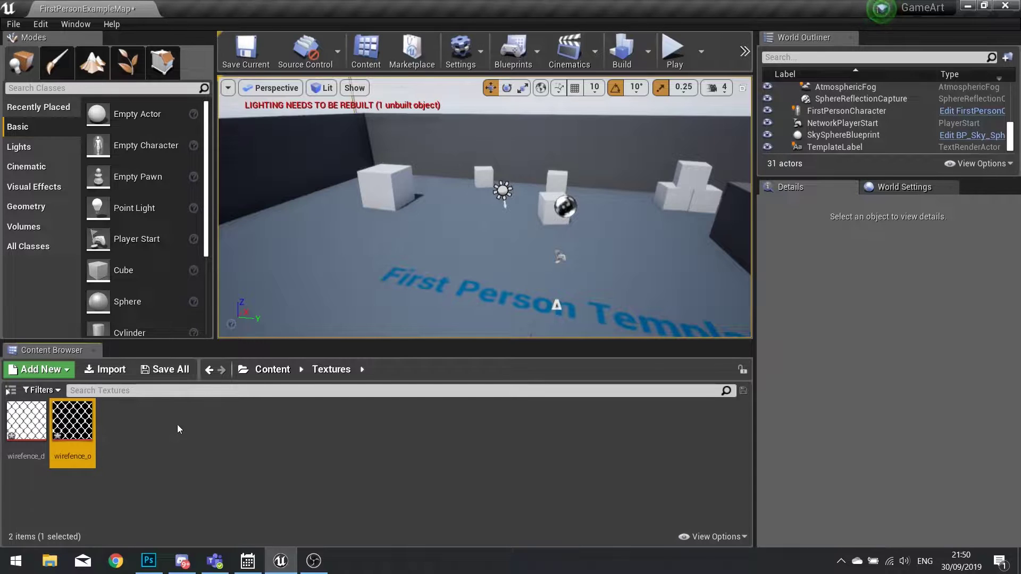
pyautogui.moveTo(406, 224); pyautogui.dragTo(358, 232, button='right')
pyautogui.press('w')
pyautogui.click(139, 432)
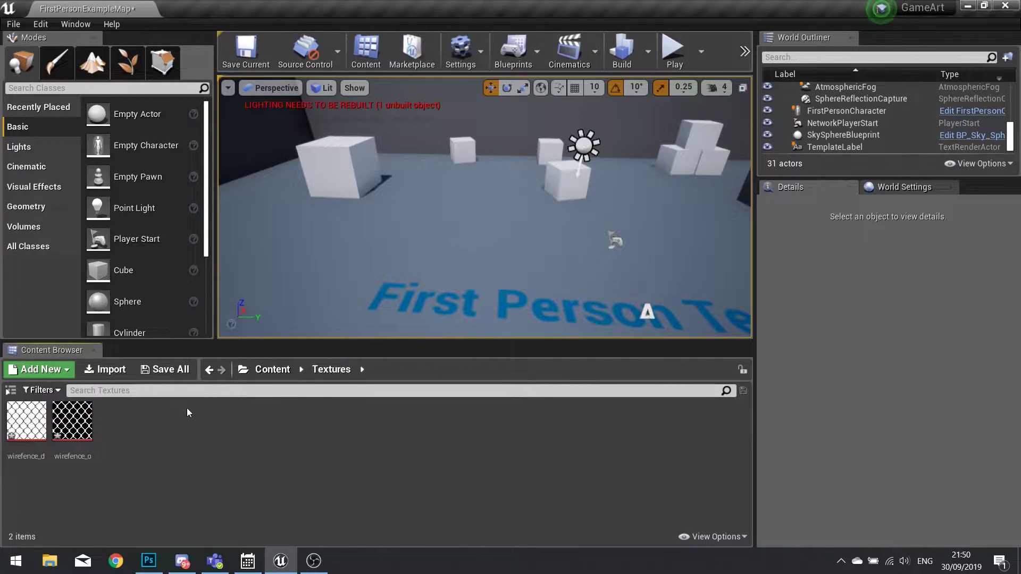
pyautogui.click(75, 420)
pyautogui.click(182, 456)
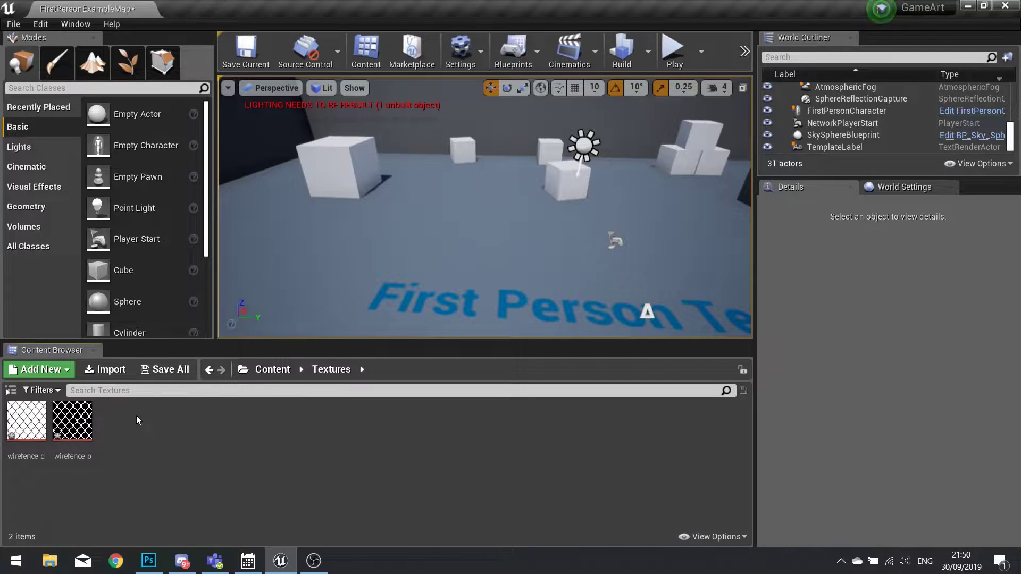
# Create a material from the wirefence_d texture and name it Wirefence_Mat.
pyautogui.rightClick(25, 421)
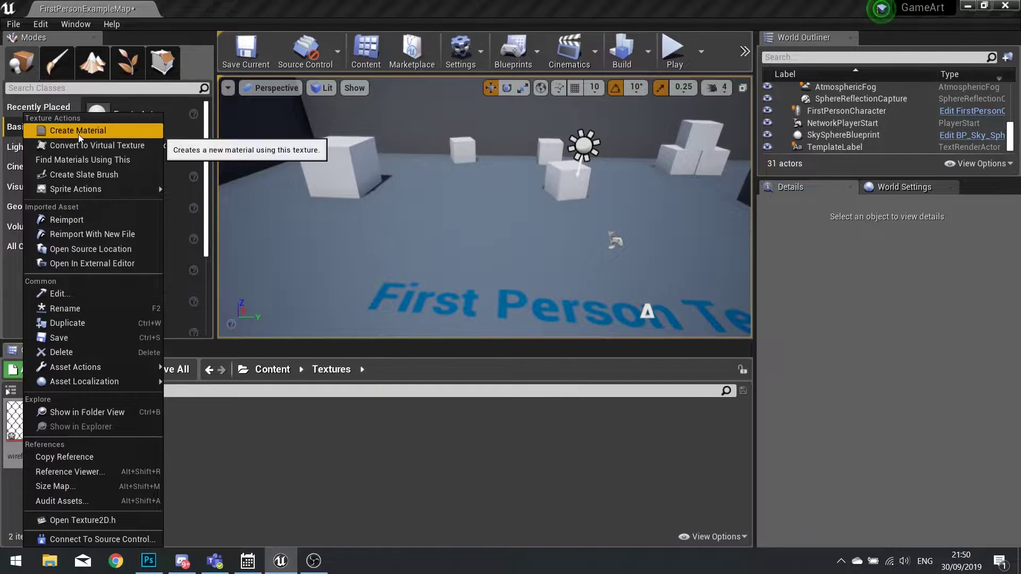
pyautogui.click(78, 130)
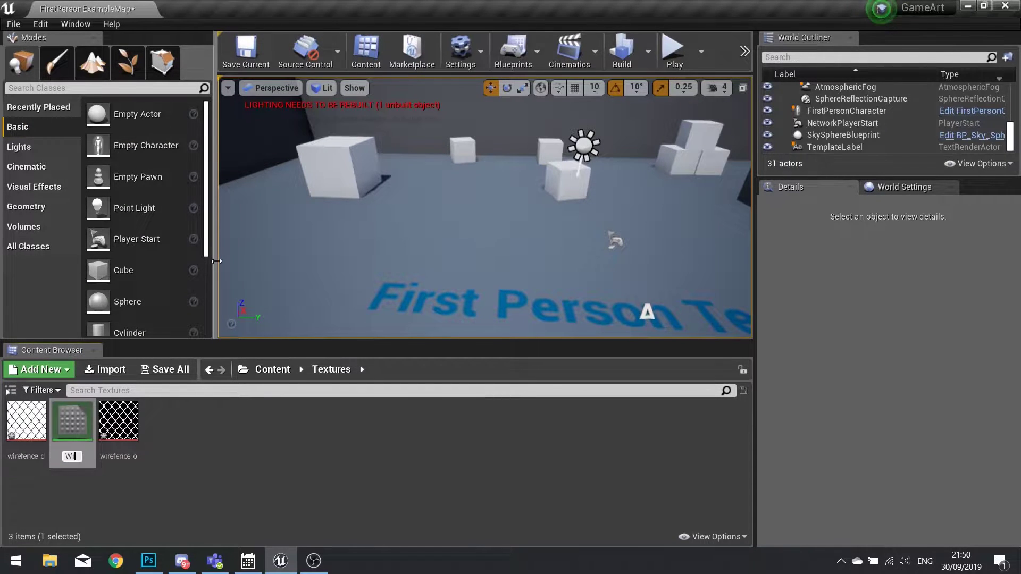
pyautogui.write('Wirefence_Mat')
pyautogui.press('Return')
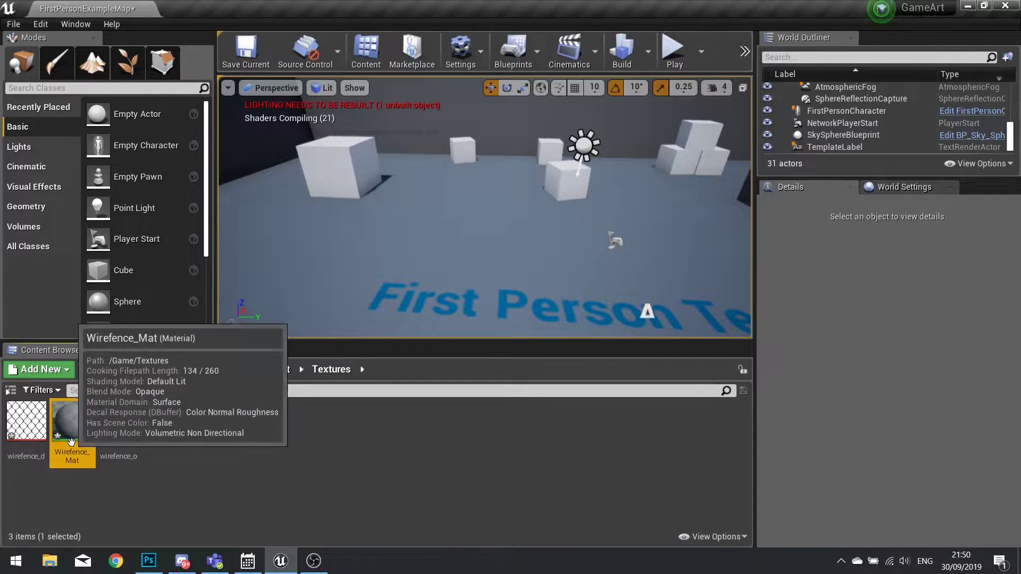
# Open Wirefence_Mat for editing and move its Texture Sample node farther from the material result node.
pyautogui.doubleClick(71, 441)
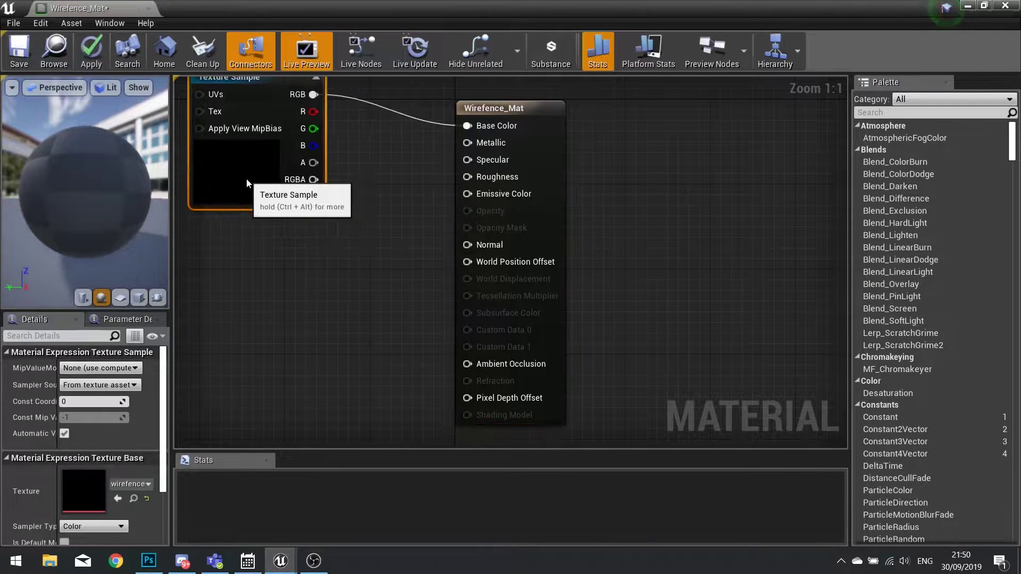
pyautogui.moveTo(245, 239); pyautogui.dragTo(377, 299, button='right')
pyautogui.moveTo(360, 242); pyautogui.dragTo(318, 234)
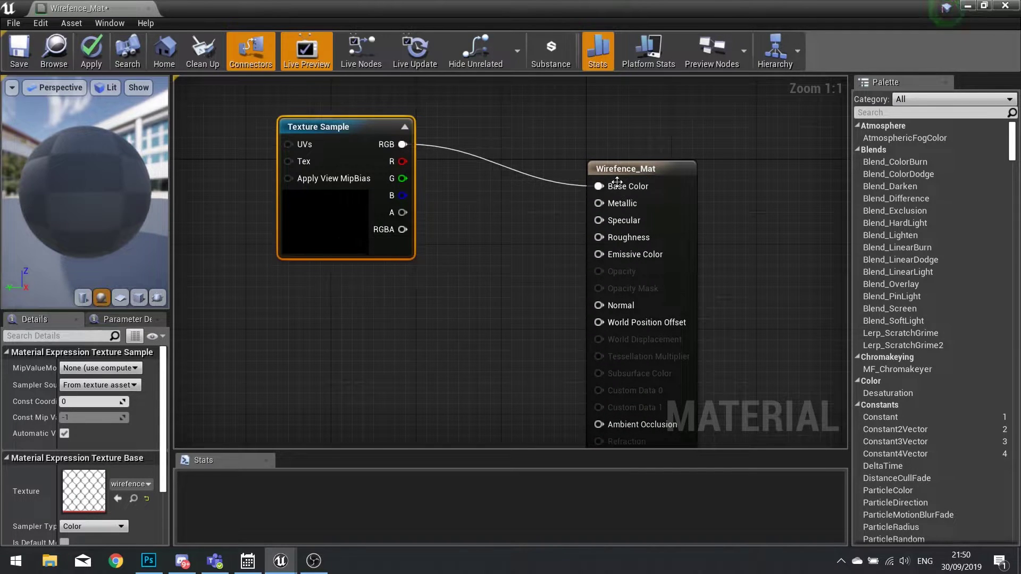
pyautogui.moveTo(620, 285); pyautogui.dragTo(480, 313, button='right')
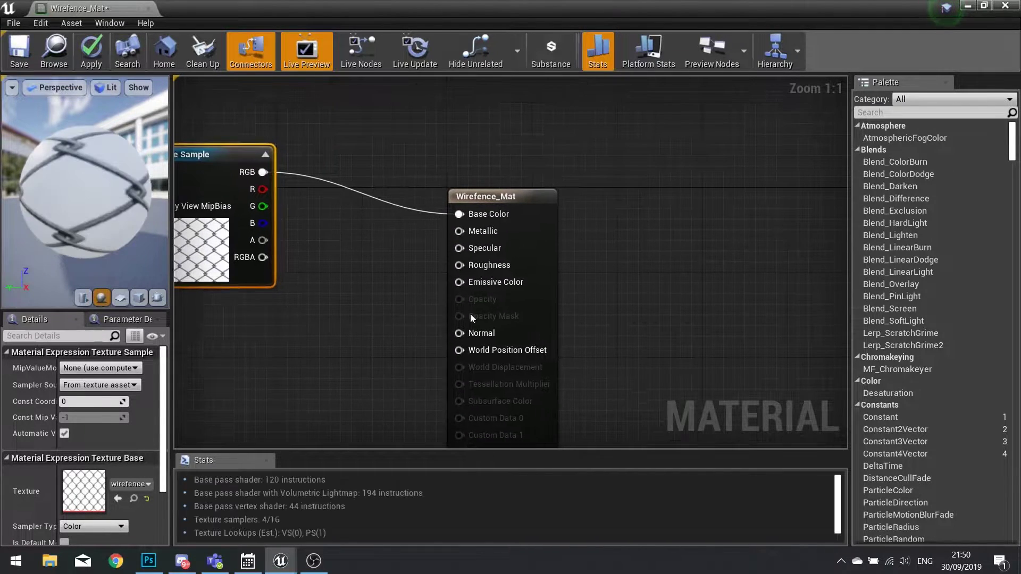
# Move the Wirefence_Mat result node slightly lower in the graph and set the material's Blend Mode to Masked.
pyautogui.click(479, 302)
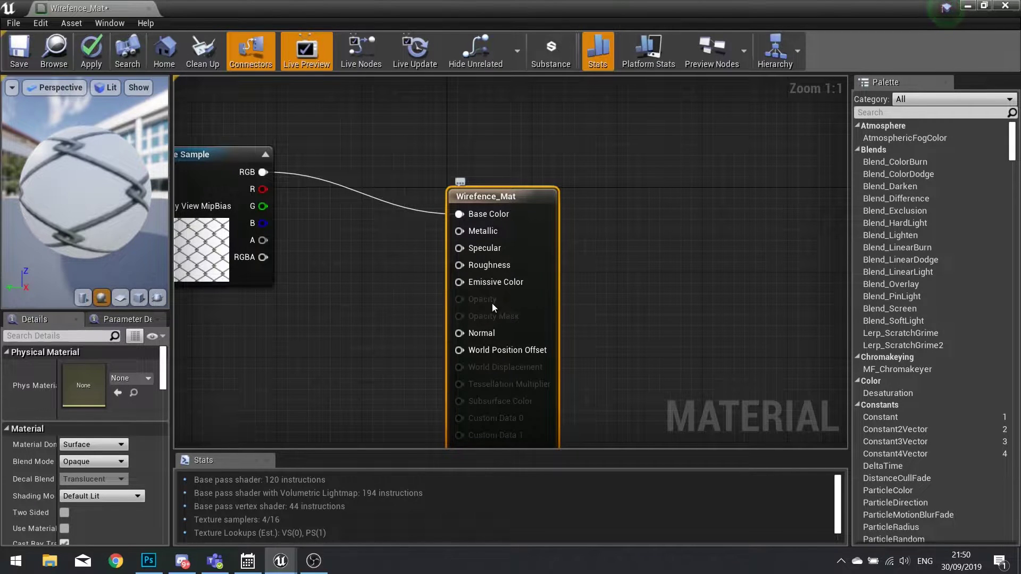
pyautogui.moveTo(529, 302); pyautogui.dragTo(524, 350)
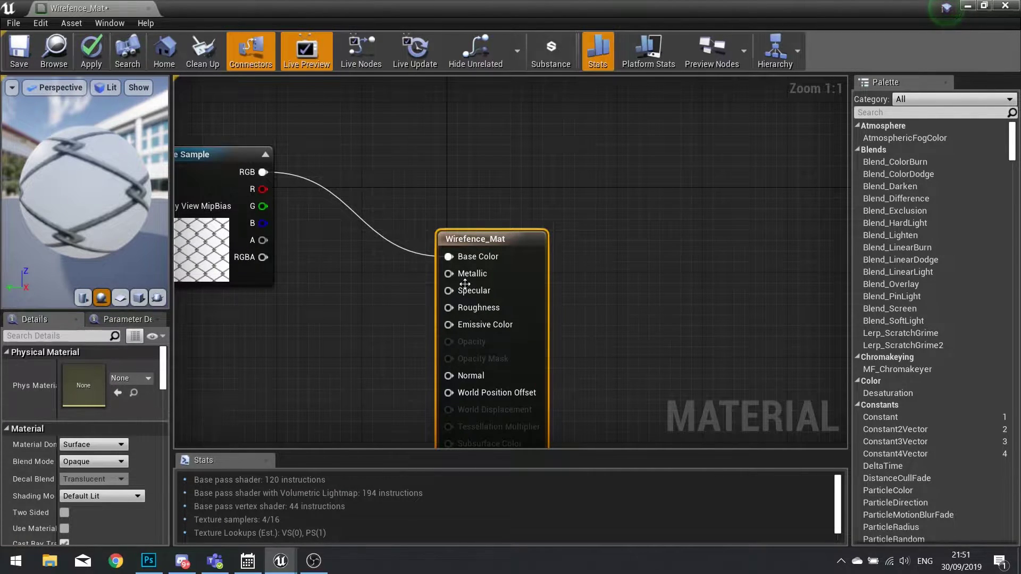
pyautogui.moveTo(576, 363); pyautogui.dragTo(550, 233, button='right')
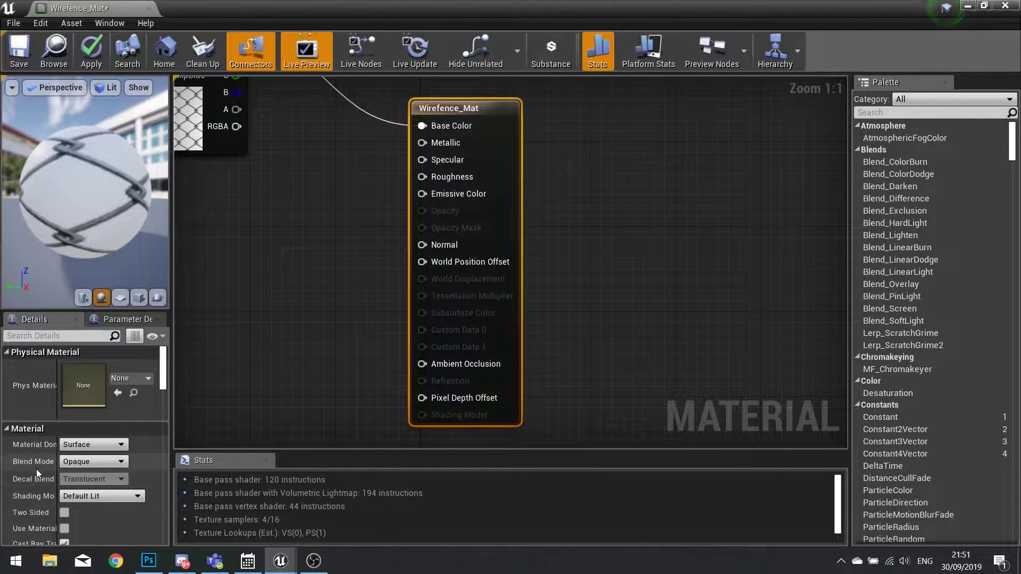
pyautogui.click(81, 462)
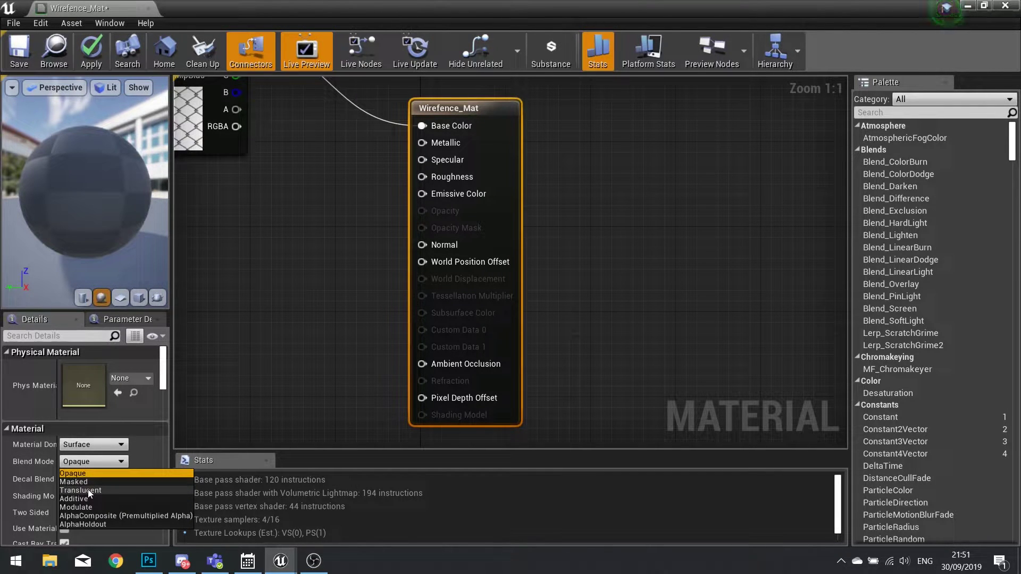
pyautogui.click(87, 483)
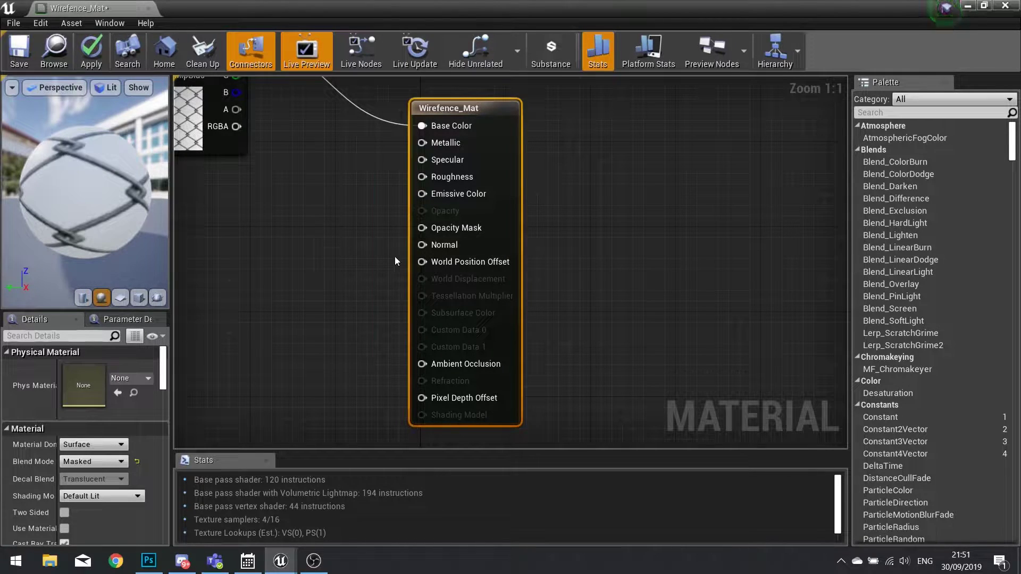
# Check the black-and-white wirefence_o texture again, and return to the Wirefence_Mat material graph.
pyautogui.click(967, 6)
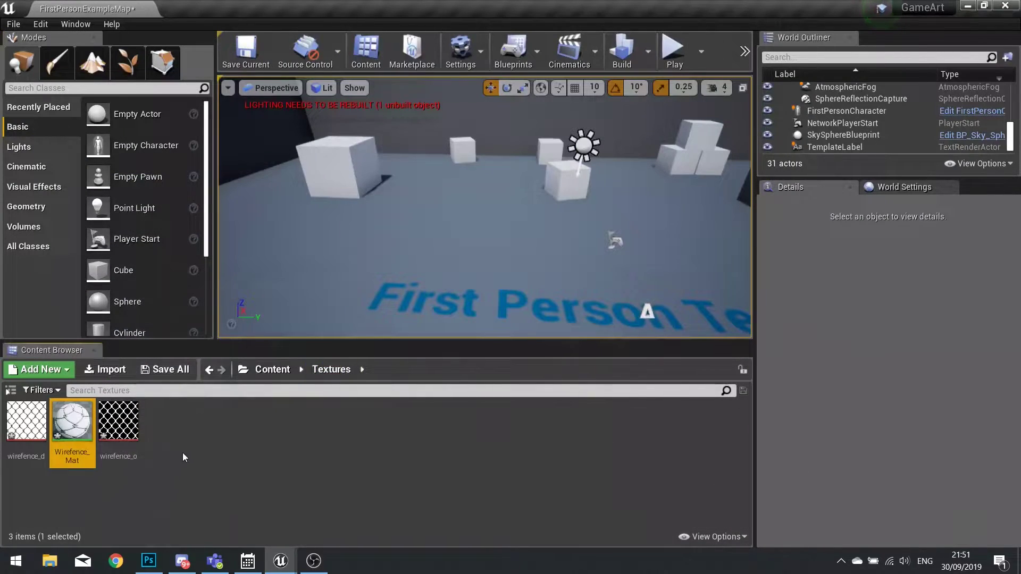
pyautogui.doubleClick(117, 420)
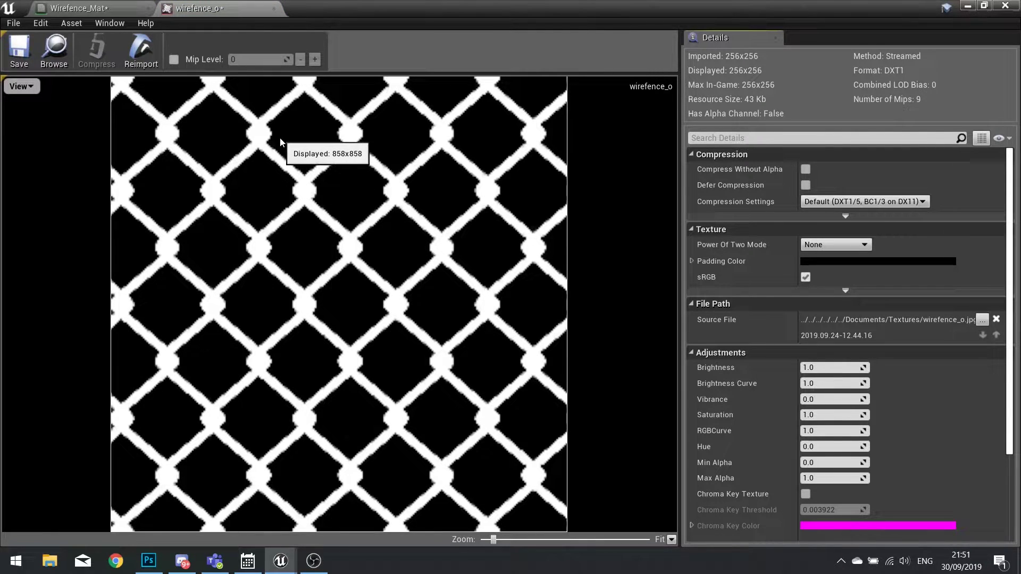
pyautogui.click(274, 8)
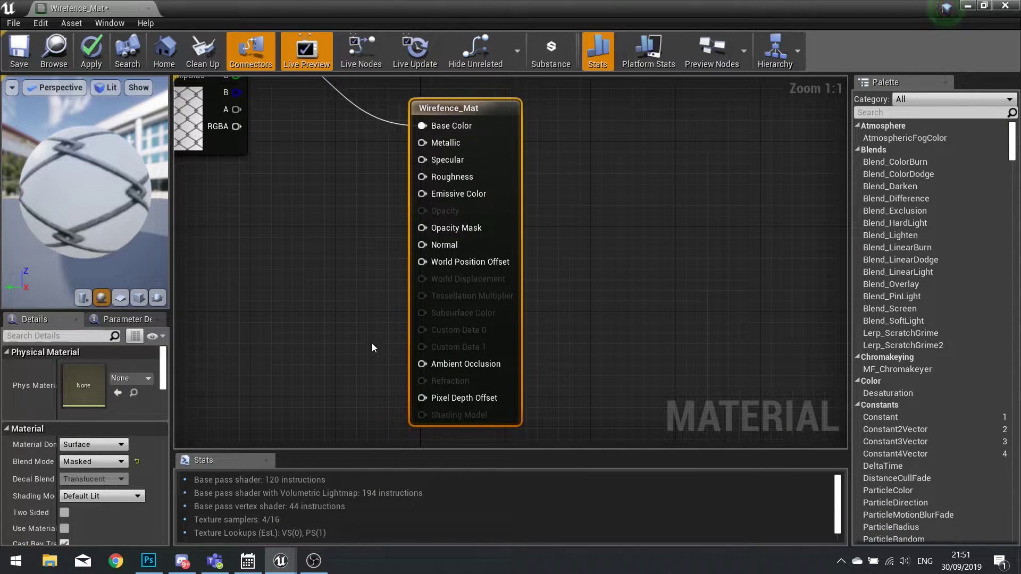
# Try the Translucent blend mode on the material, and set it back to Masked.
pyautogui.click(116, 462)
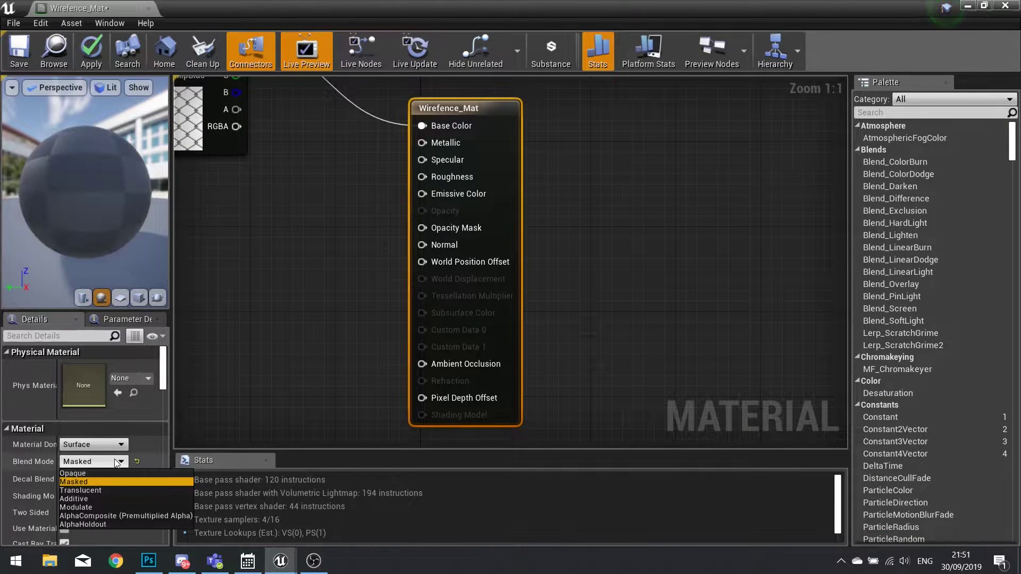
pyautogui.click(102, 491)
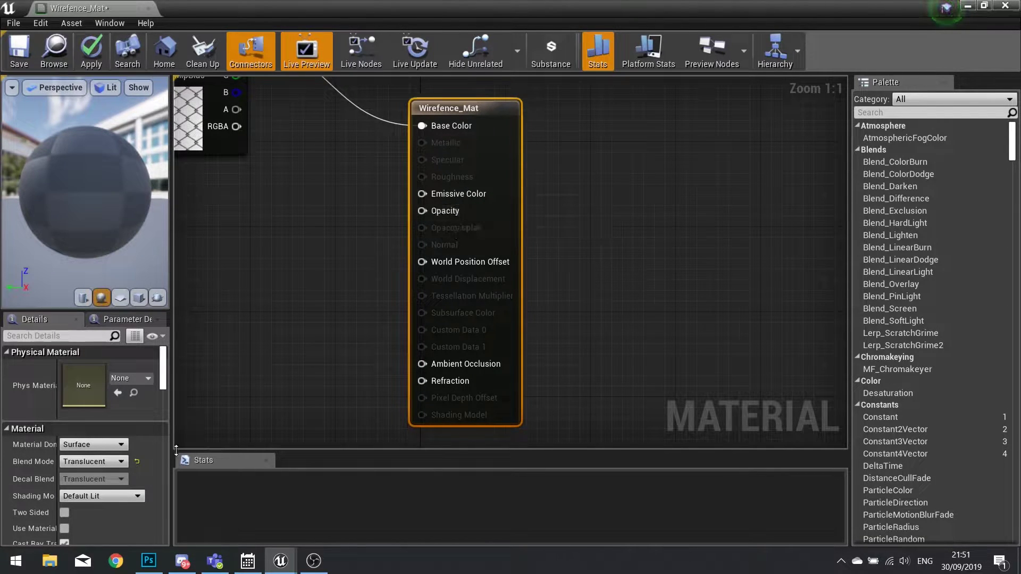
pyautogui.click(104, 463)
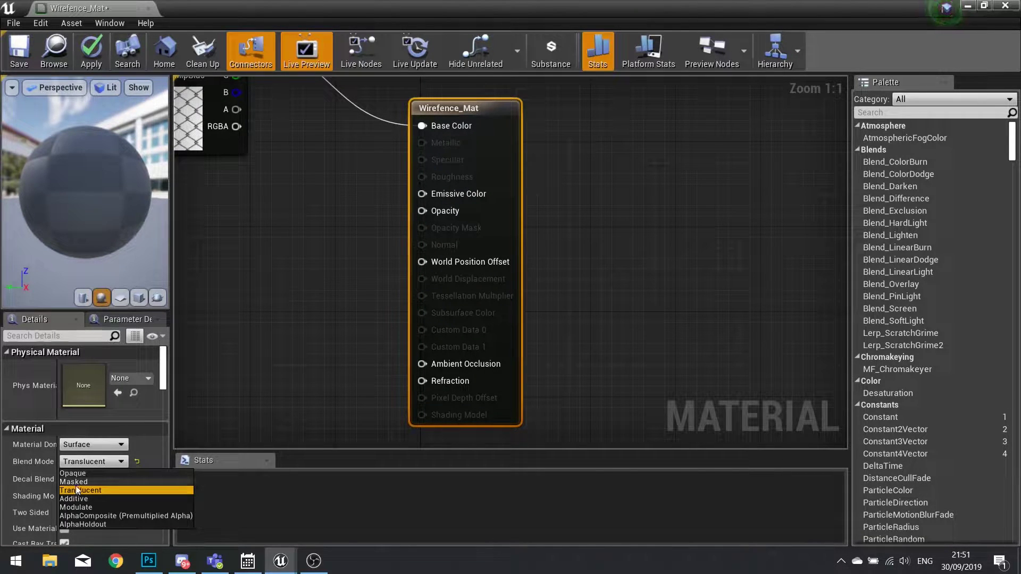
pyautogui.click(76, 482)
# Add a second Texture Sample node using the wirefence_o texture and place it below the wirefence_d sample.
pyautogui.moveTo(295, 169); pyautogui.dragTo(513, 220, button='right')
pyautogui.moveTo(423, 191); pyautogui.dragTo(391, 182)
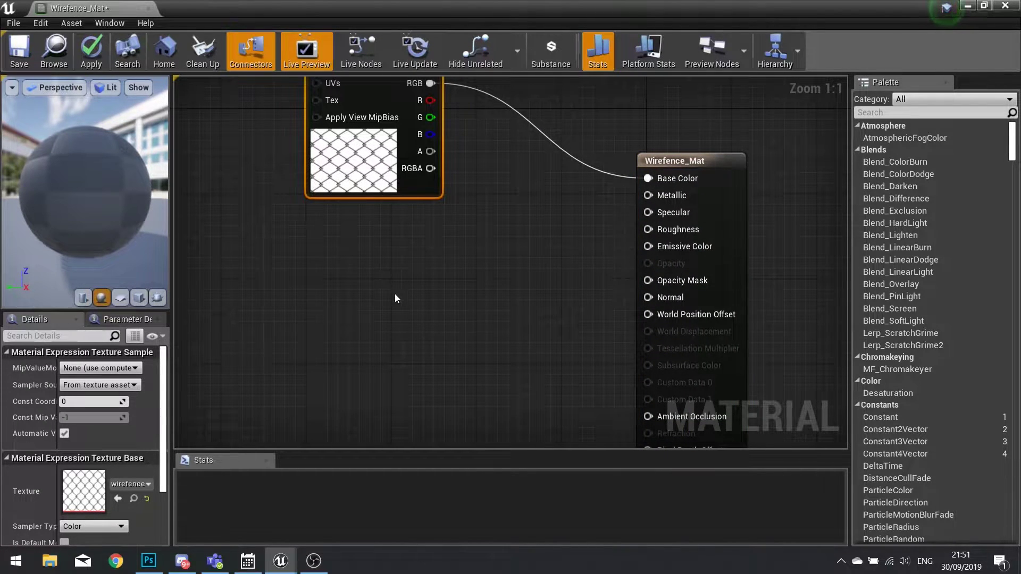
pyautogui.moveTo(506, 319); pyautogui.dragTo(398, 281, button='right')
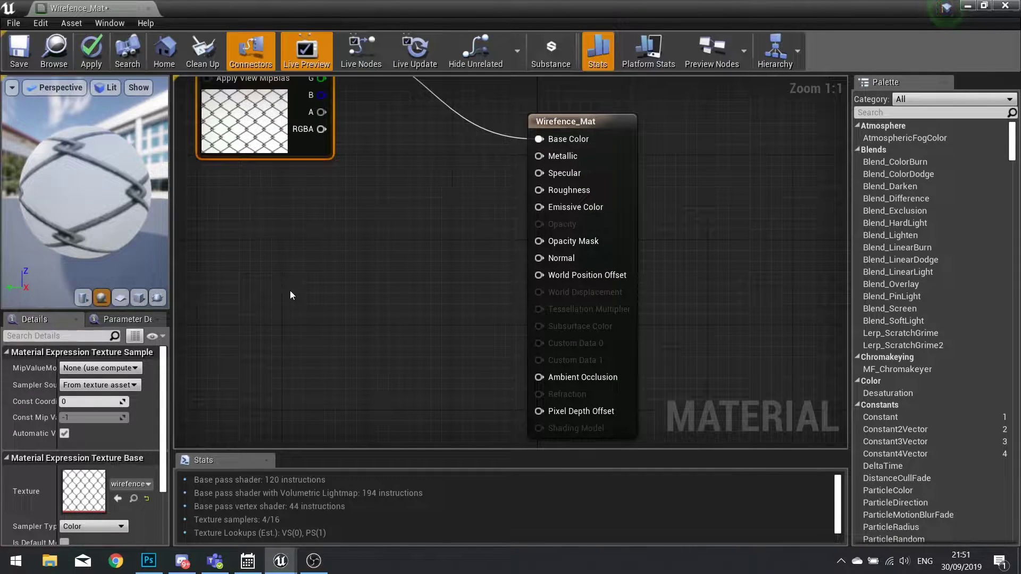
pyautogui.click(253, 280)
pyautogui.moveTo(292, 353); pyautogui.dragTo(256, 335)
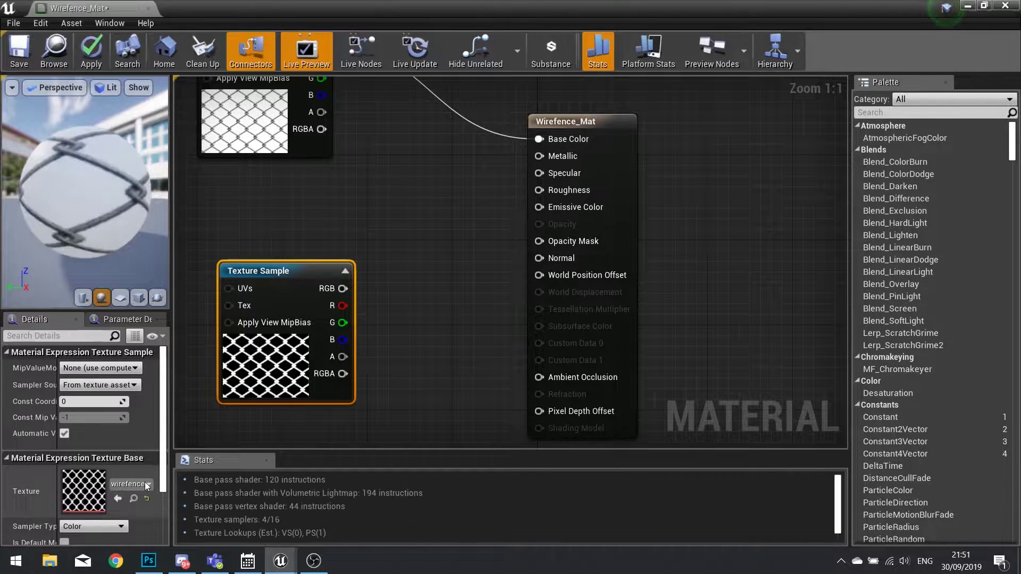
pyautogui.moveTo(275, 381); pyautogui.dragTo(265, 389)
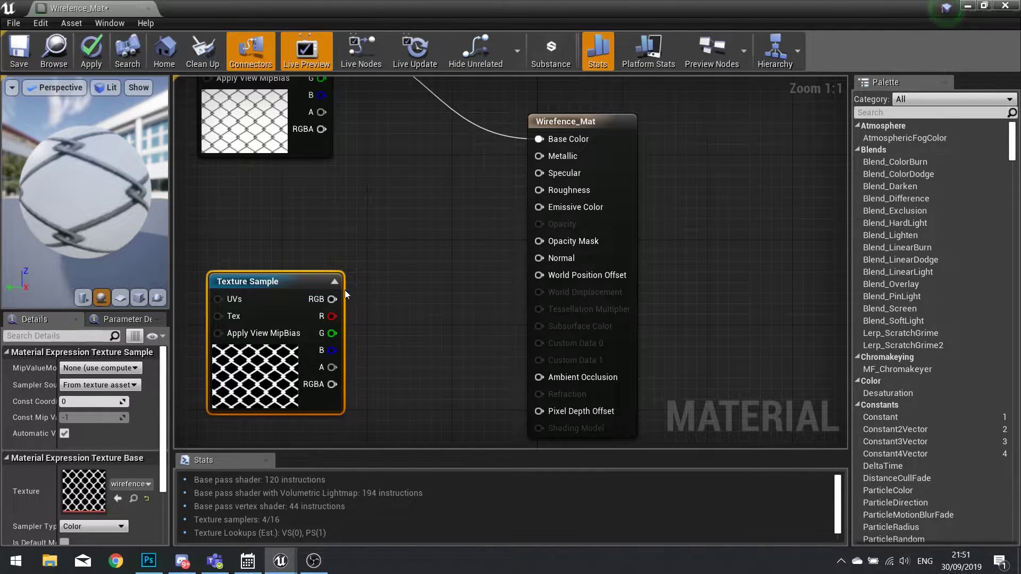
# Connect the wirefence_o sample's RGB output to Opacity Mask and align that node beneath the wirefence_d sample.
pyautogui.moveTo(327, 299); pyautogui.dragTo(553, 245)
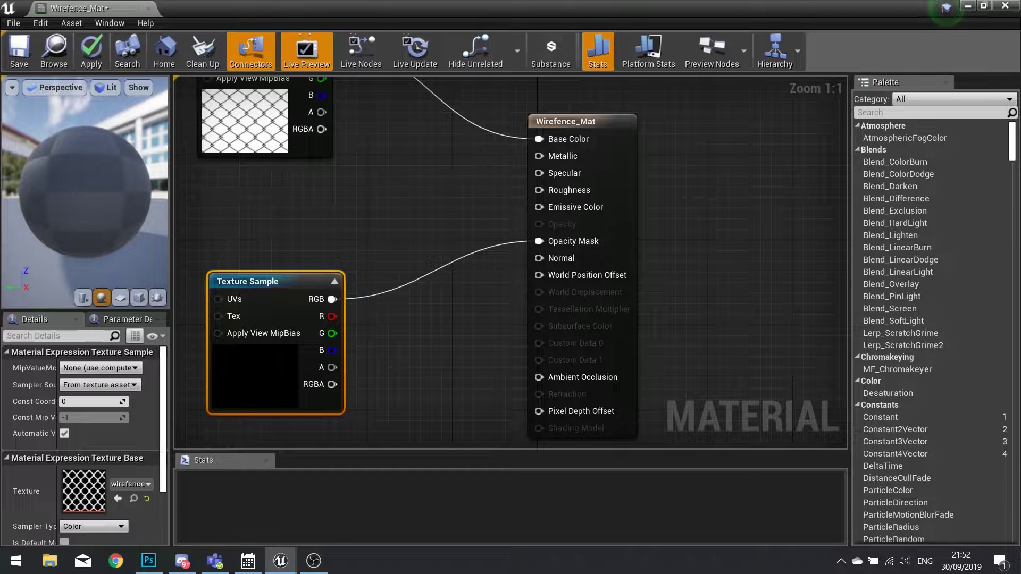
pyautogui.moveTo(95, 198)
pyautogui.mouseDown()
pyautogui.moveTo(91, 209)
pyautogui.moveTo(117, 204)
pyautogui.moveTo(106, 202)
pyautogui.moveTo(154, 234)
pyautogui.moveTo(101, 213)
pyautogui.moveTo(80, 223)
pyautogui.mouseUp()
pyautogui.moveTo(141, 210); pyautogui.dragTo(107, 151)
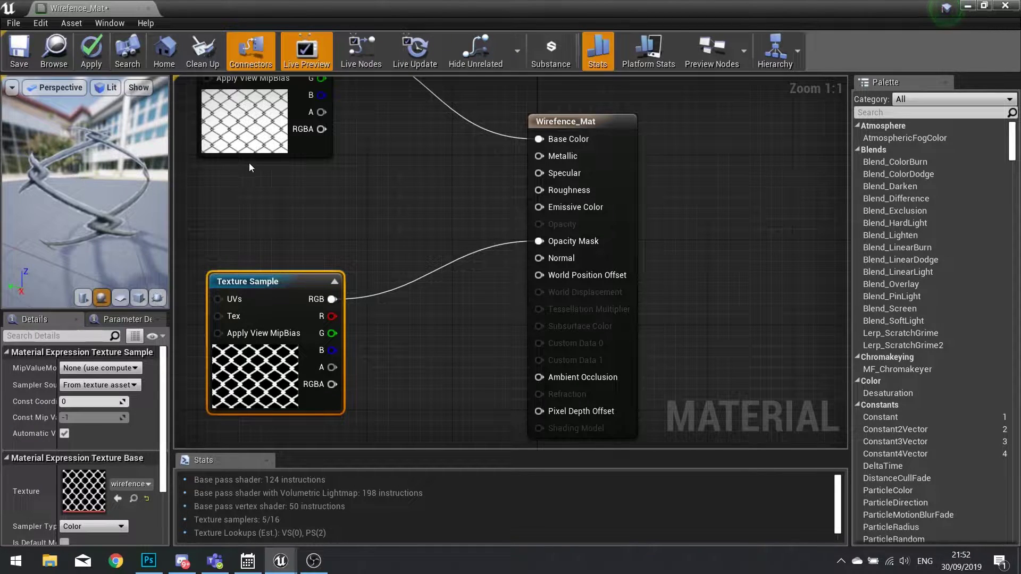
pyautogui.moveTo(280, 366); pyautogui.dragTo(269, 303)
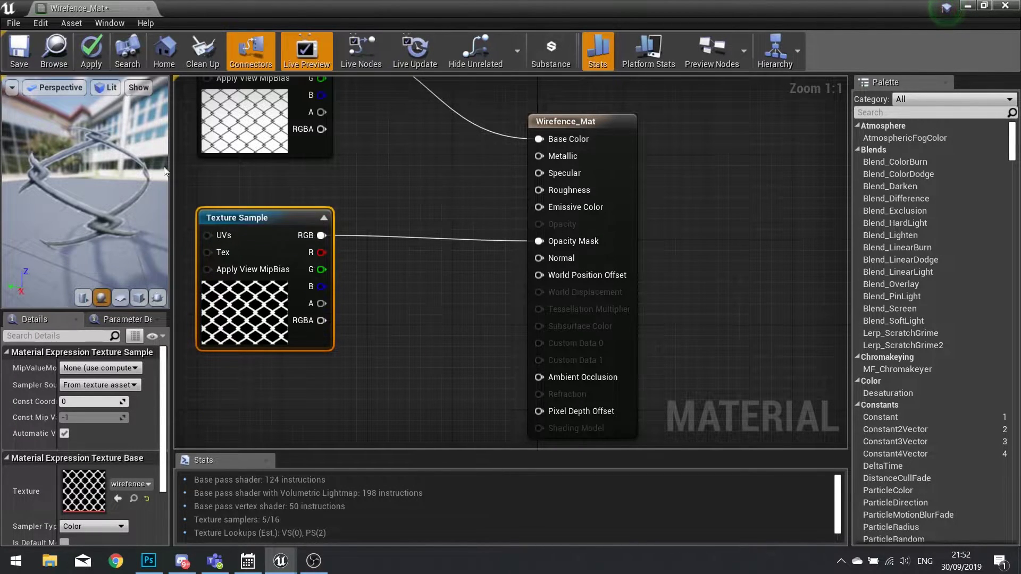
pyautogui.moveTo(98, 182); pyautogui.dragTo(87, 205)
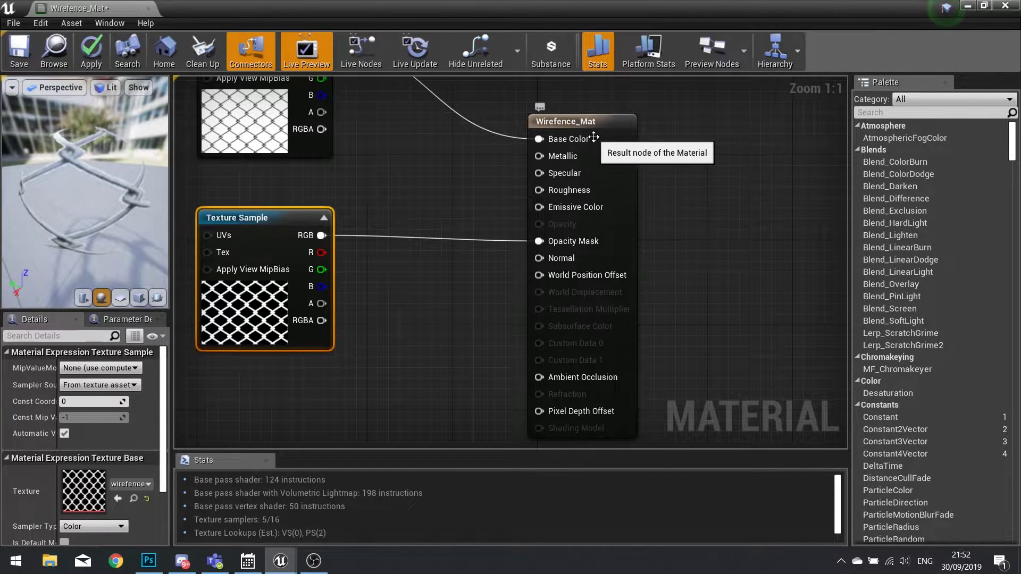
# Enable Two Sided in the properties of the Wirefence_Mat result node.
pyautogui.click(608, 127)
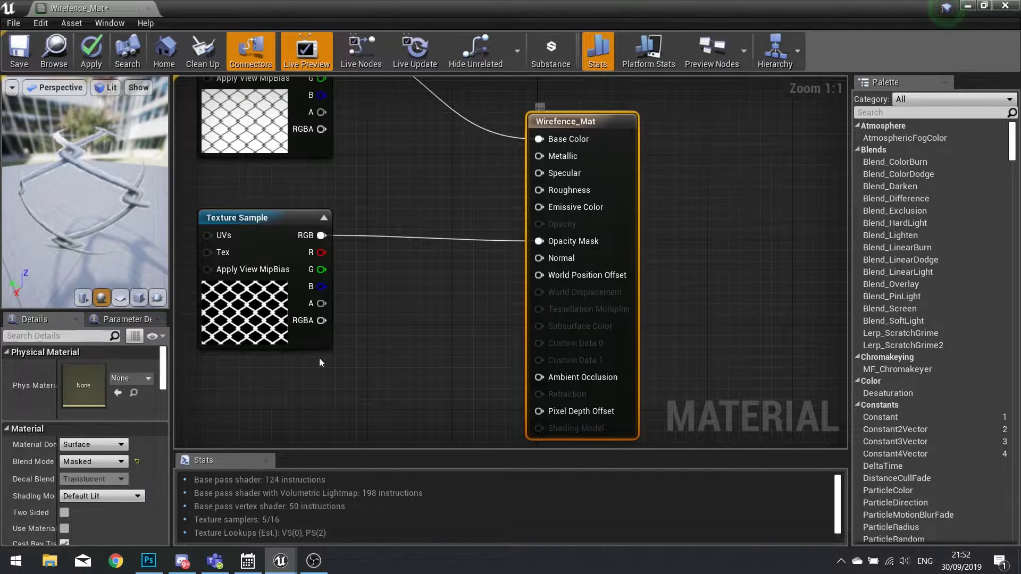
pyautogui.scroll(-3, 100, 464)
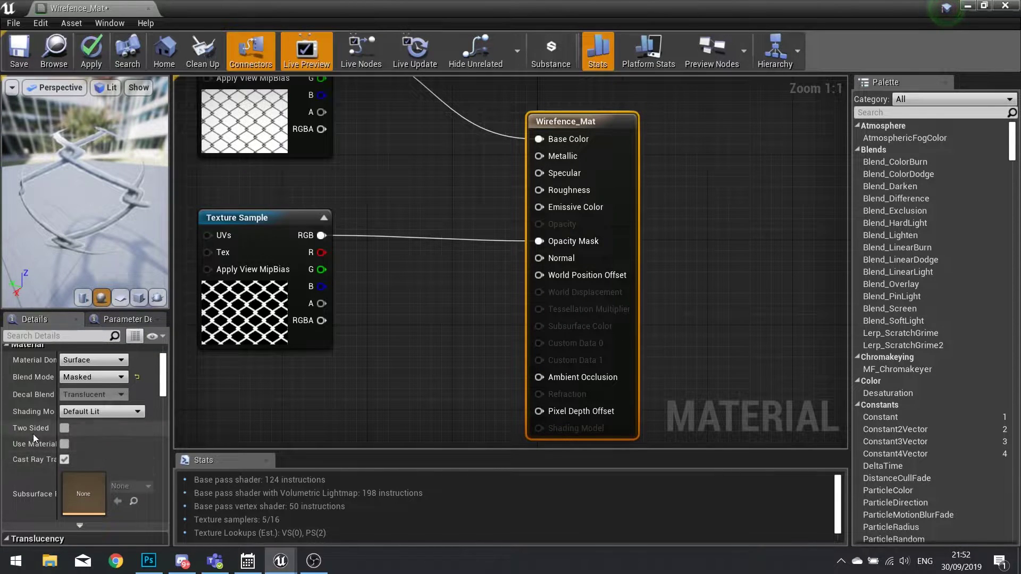
pyautogui.click(64, 428)
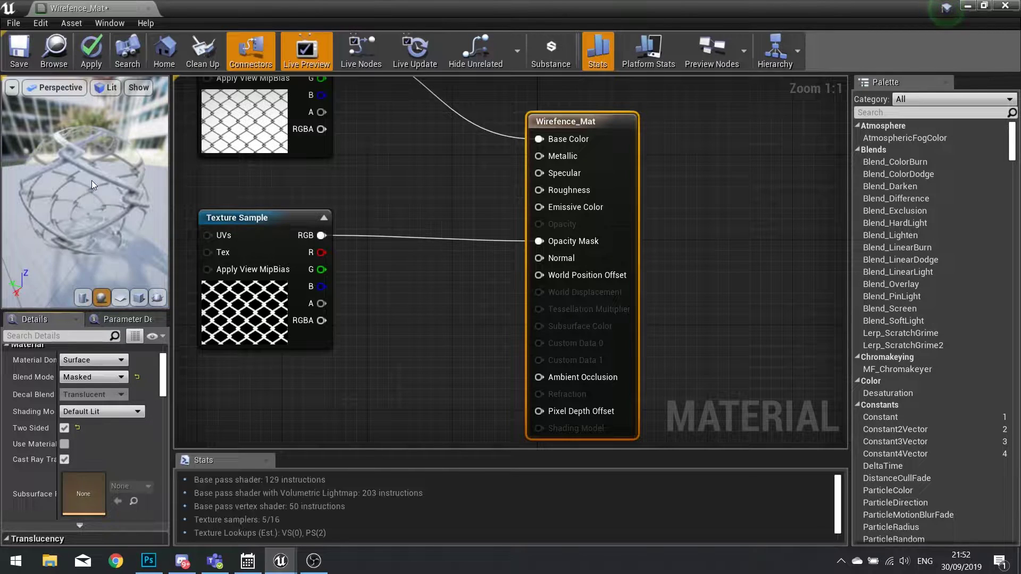
# Inspect the fence preview, apply the changes to Wirefence_Mat and close the material editor.
pyautogui.moveTo(88, 193); pyautogui.dragTo(152, 144)
pyautogui.click(99, 64)
pyautogui.click(91, 53)
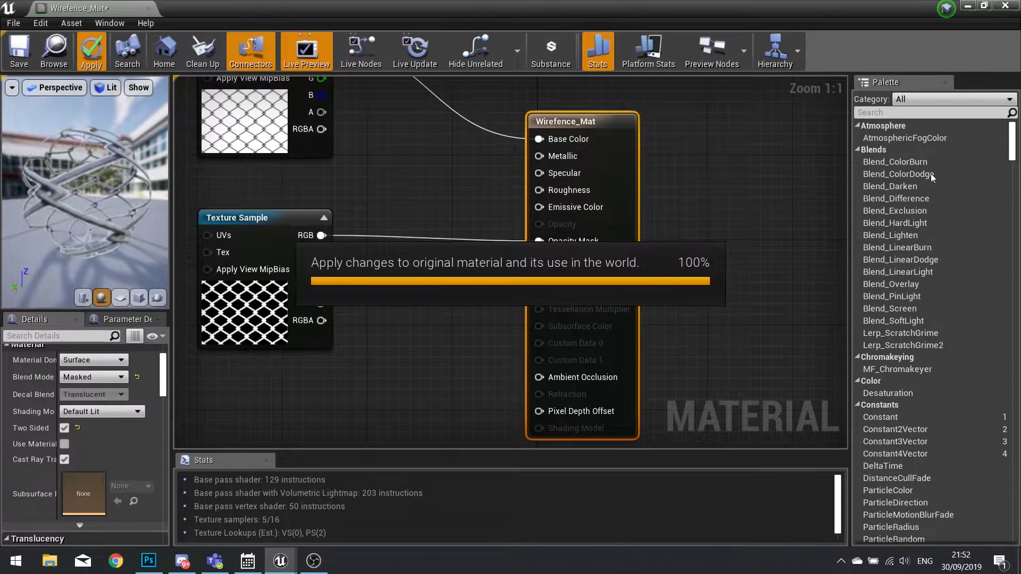
pyautogui.click(1004, 10)
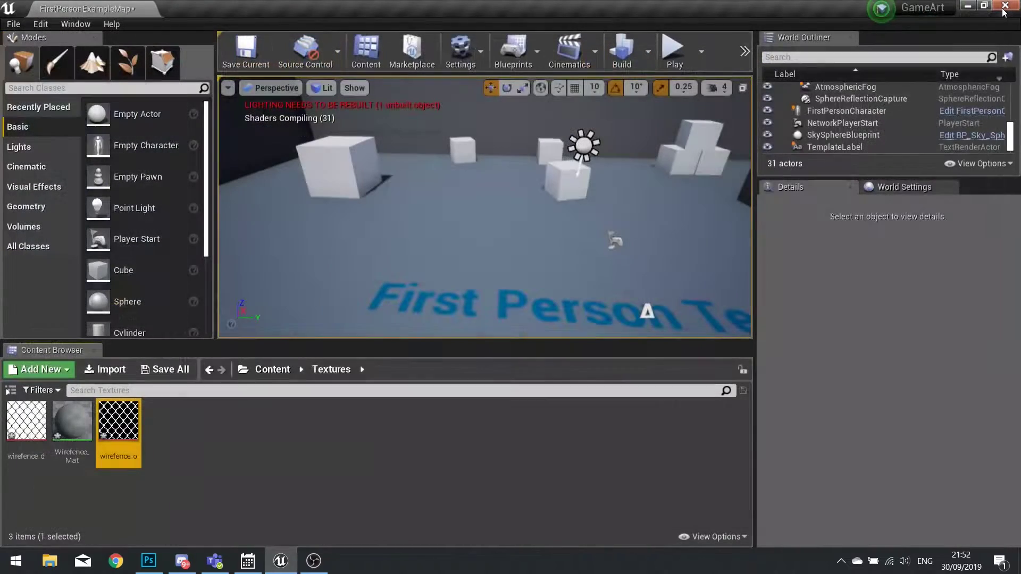
# Try Wirefence_Mat on a white cube in the level, inspect it up close, and undo the assignment.
pyautogui.moveTo(441, 272); pyautogui.dragTo(468, 277, button='right')
pyautogui.moveTo(72, 420); pyautogui.dragTo(479, 173)
pyautogui.moveTo(480, 176); pyautogui.dragTo(713, 166, button='right')
pyautogui.press('w')
pyautogui.press('w')
pyautogui.press('s')
pyautogui.press('a')
pyautogui.moveTo(450, 159); pyautogui.dragTo(455, 236, button='right')
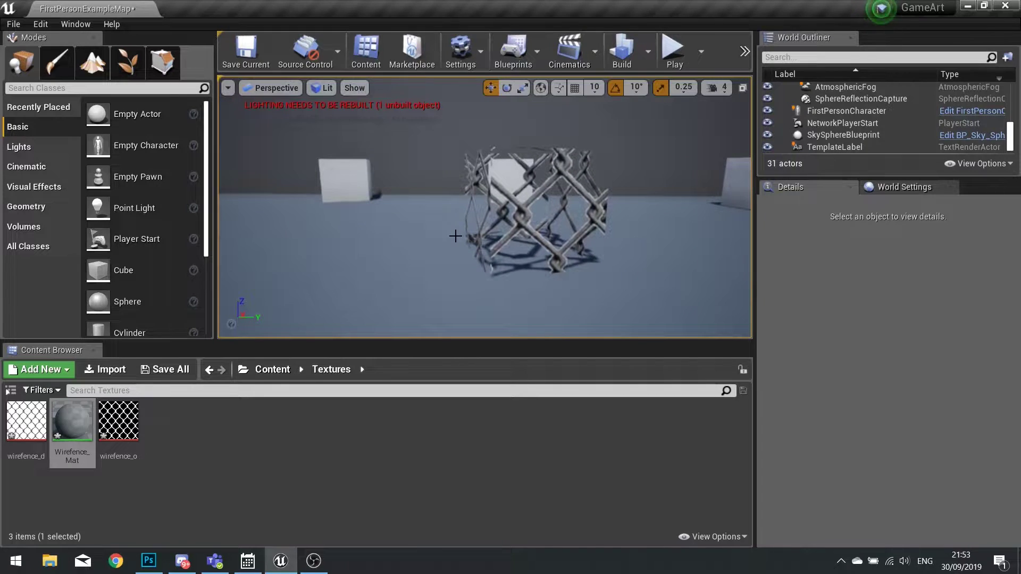
pyautogui.hotkey('ctrl', 'z')
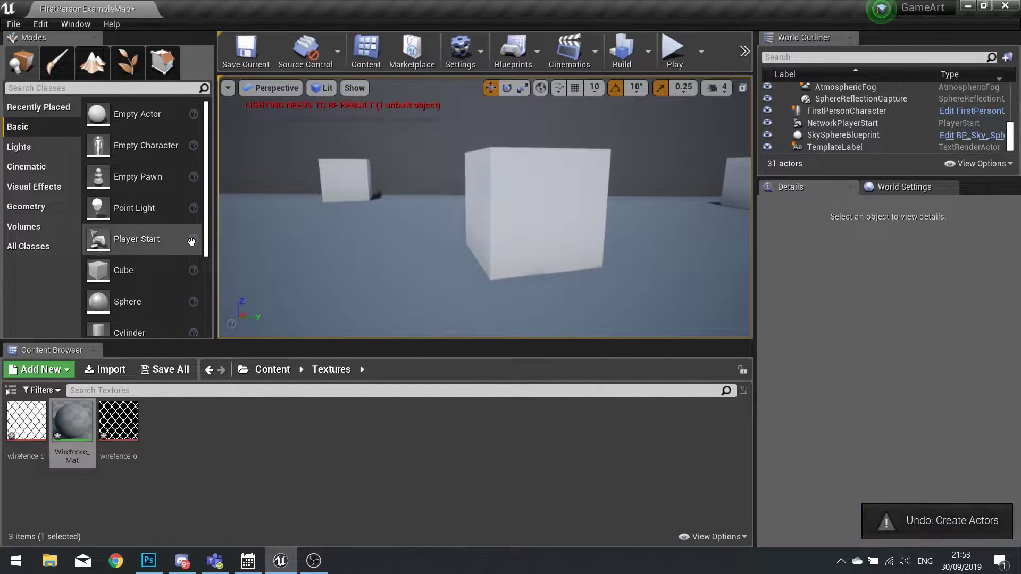
# Add a Plane to an open area of the level, raise it above the floor and rotate it 90° to stand upright.
pyautogui.scroll(-5, 139, 250)
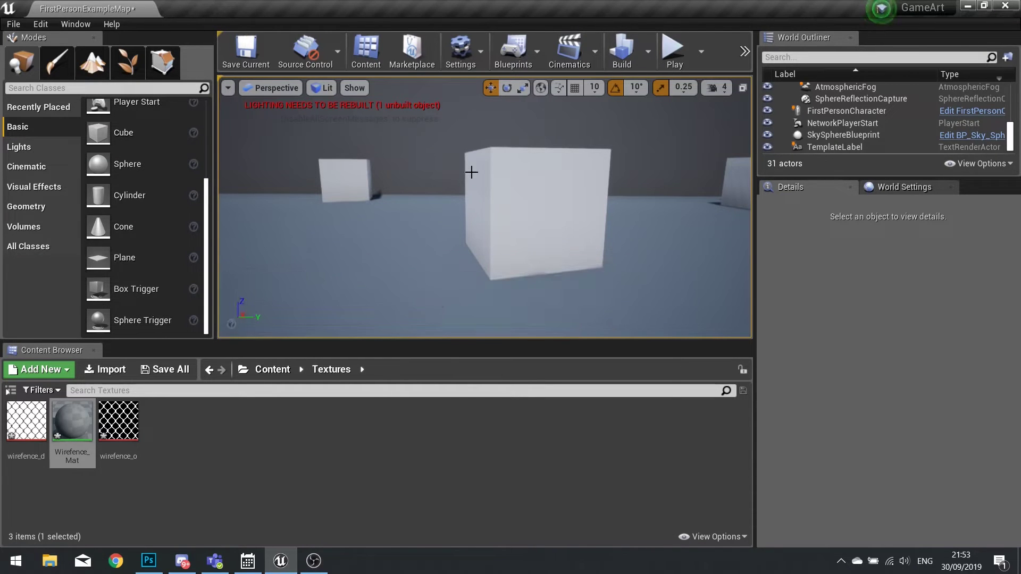
pyautogui.moveTo(471, 171)
pyautogui.mouseDown(button='right')
pyautogui.moveTo(447, 175)
pyautogui.moveTo(472, 170)
pyautogui.mouseUp(button='right')
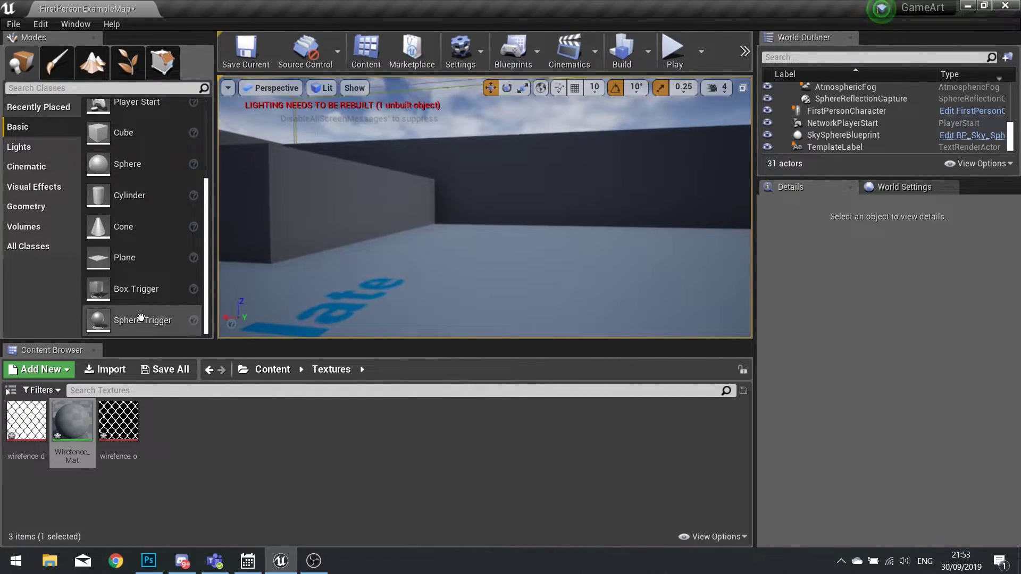
pyautogui.moveTo(106, 257); pyautogui.dragTo(406, 288)
pyautogui.moveTo(426, 249); pyautogui.dragTo(405, 213)
pyautogui.press('e')
pyautogui.moveTo(446, 229); pyautogui.dragTo(287, 232, button='right')
# Assign Wirefence_Mat to the upright plane's Element 0 material and inspect the fence from both sides.
pyautogui.moveTo(72, 426); pyautogui.dragTo(877, 491)
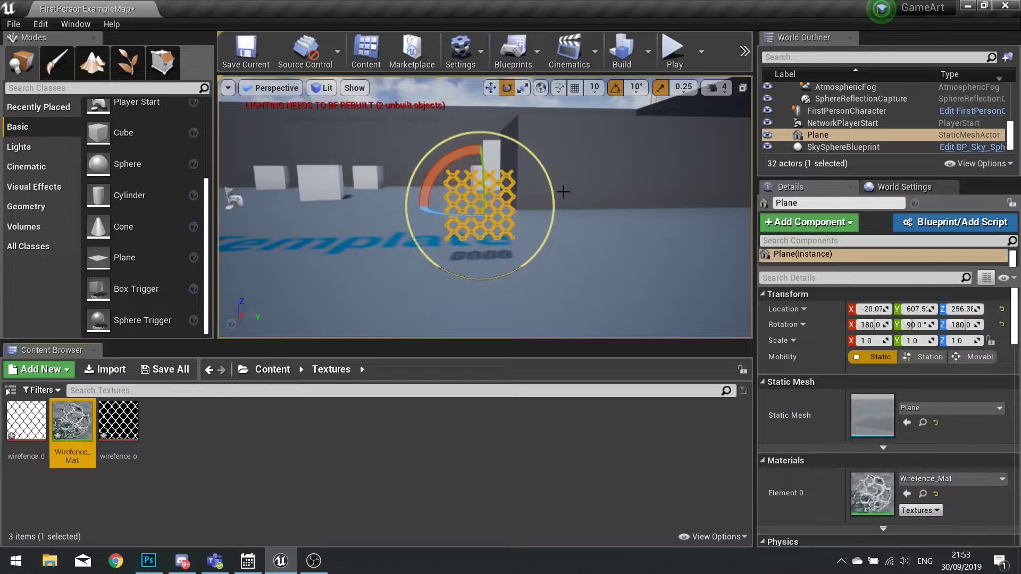
pyautogui.scroll(5, 564, 193)
pyautogui.click(704, 216)
pyautogui.moveTo(572, 230); pyautogui.dragTo(748, 207, button='right')
pyautogui.press('s')
pyautogui.press('w')
pyautogui.moveTo(675, 210); pyautogui.dragTo(438, 168, button='right')
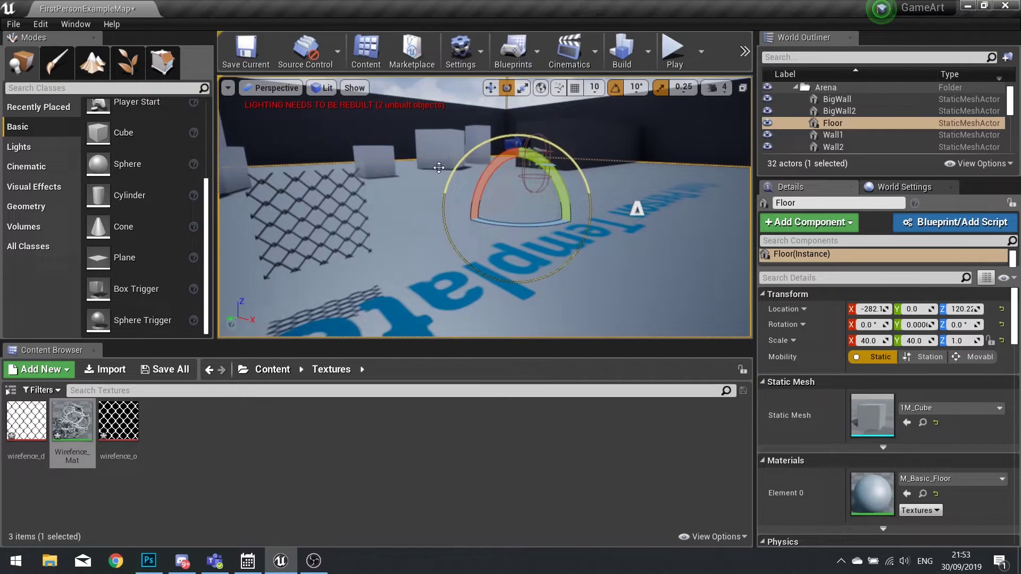
# Raise the fence plane to a Z location of about 329.7.
pyautogui.click(300, 197)
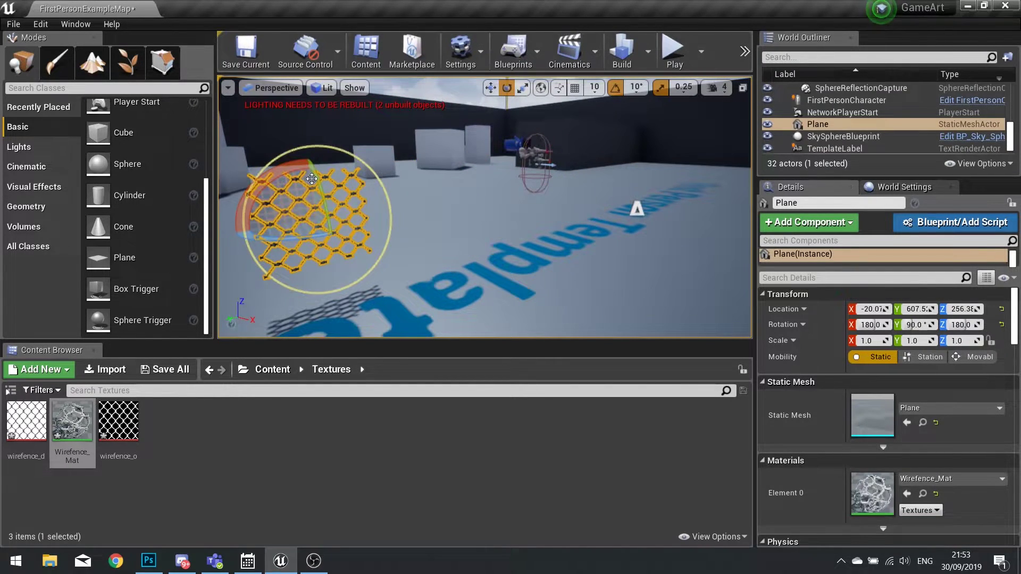
pyautogui.press('w')
pyautogui.moveTo(312, 179); pyautogui.dragTo(306, 106)
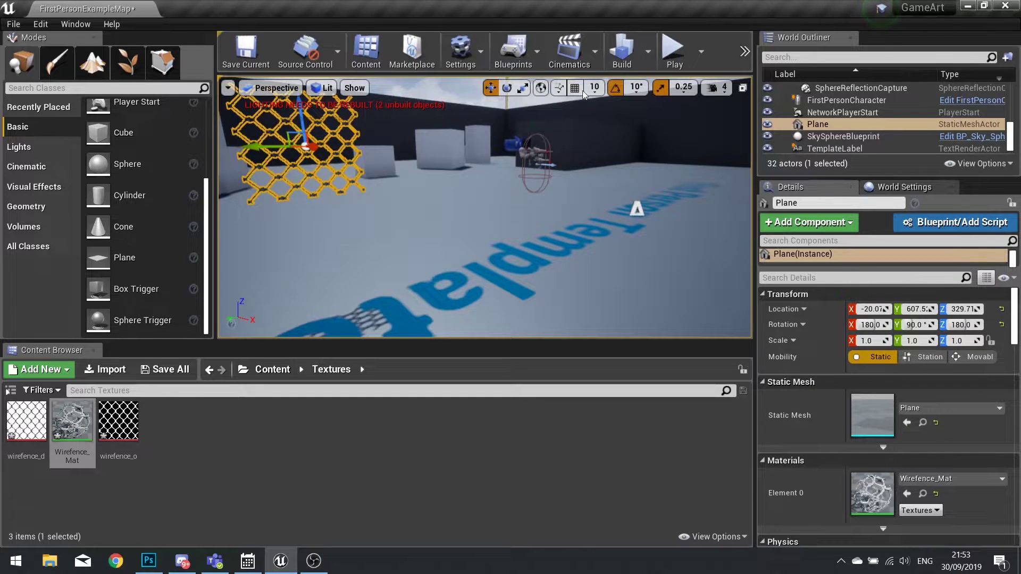
# Play the level, walk around the fence plane to examine it, and end the play session.
pyautogui.click(675, 50)
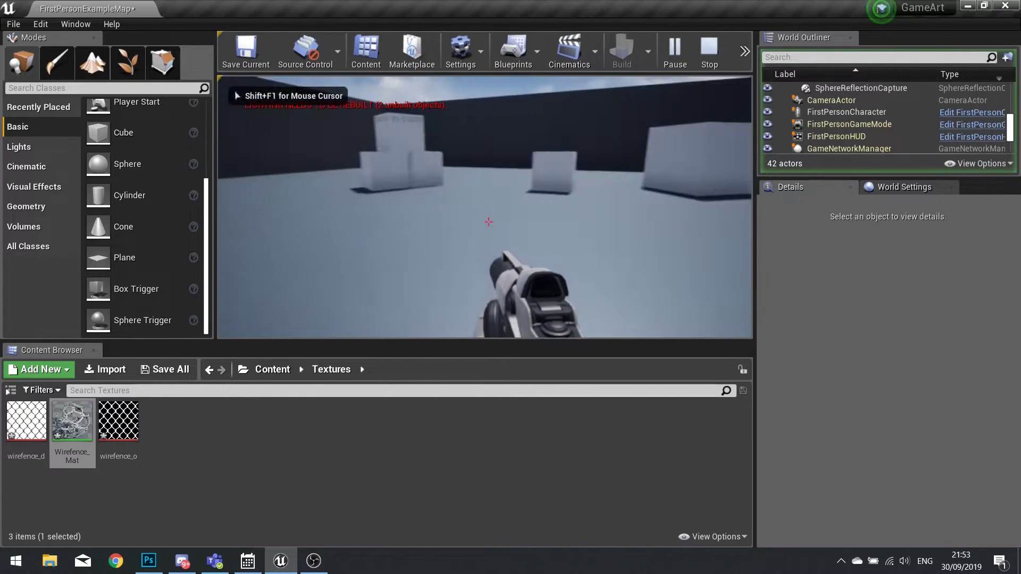
pyautogui.press('w')
pyautogui.press('a')
pyautogui.press('a')
pyautogui.press('d')
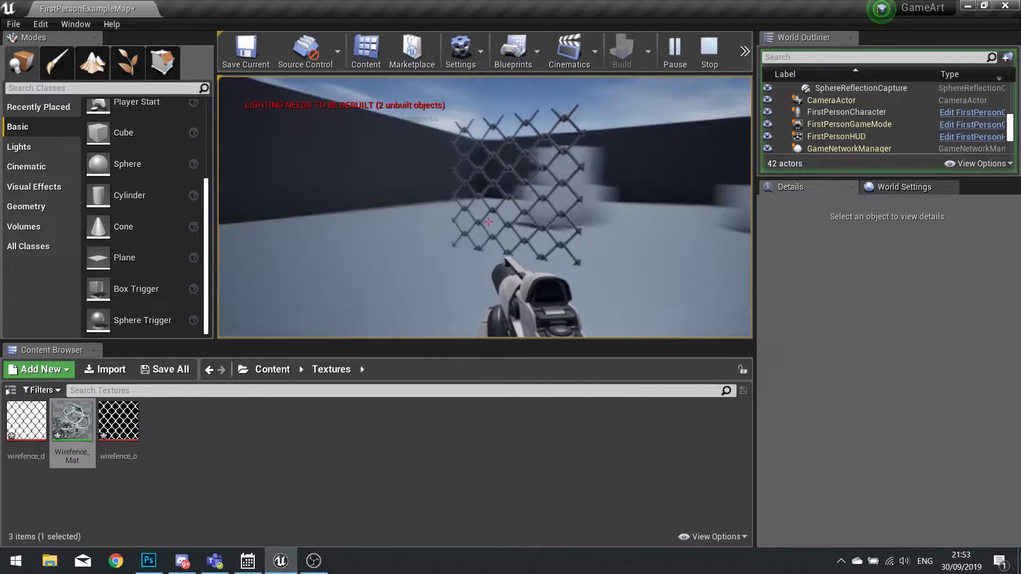
pyautogui.press('w')
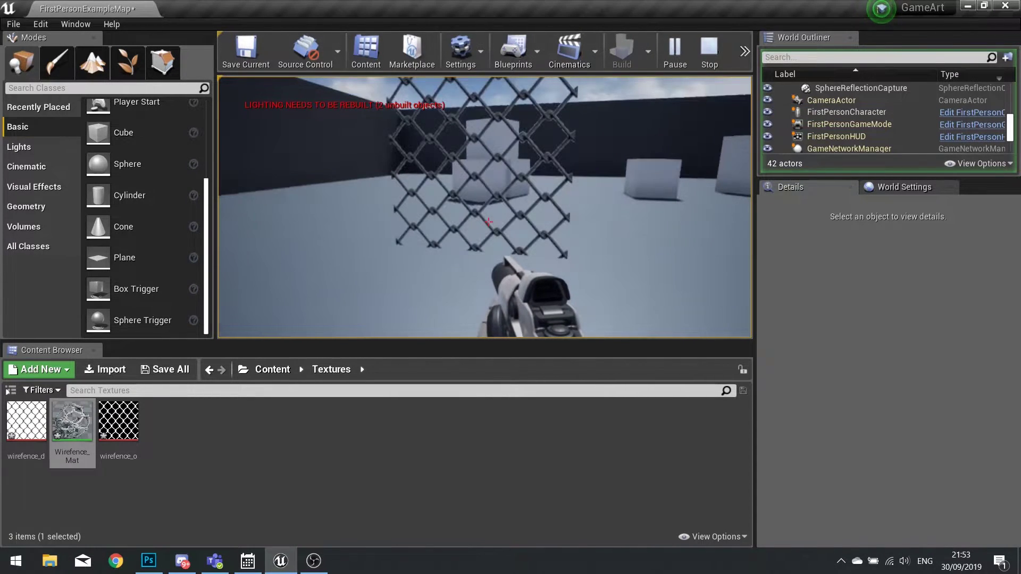
pyautogui.press('Escape')
# Duplicate the fence plane and place the copy just behind it, at an X location of about -22.97.
pyautogui.click(479, 178)
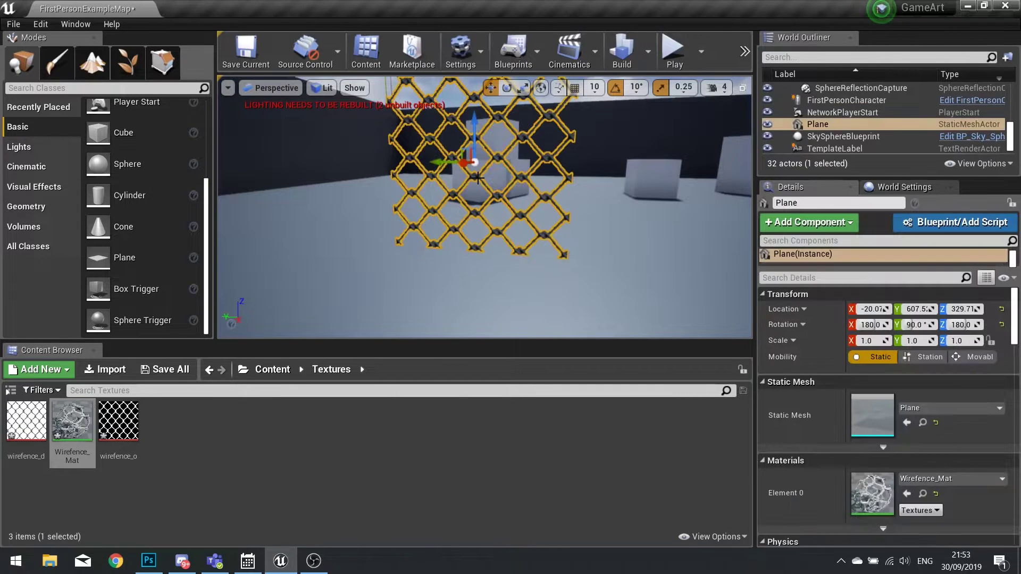
pyautogui.press('d')
pyautogui.moveTo(479, 178); pyautogui.dragTo(351, 180, button='right')
pyautogui.moveTo(425, 181); pyautogui.dragTo(399, 181, button='right')
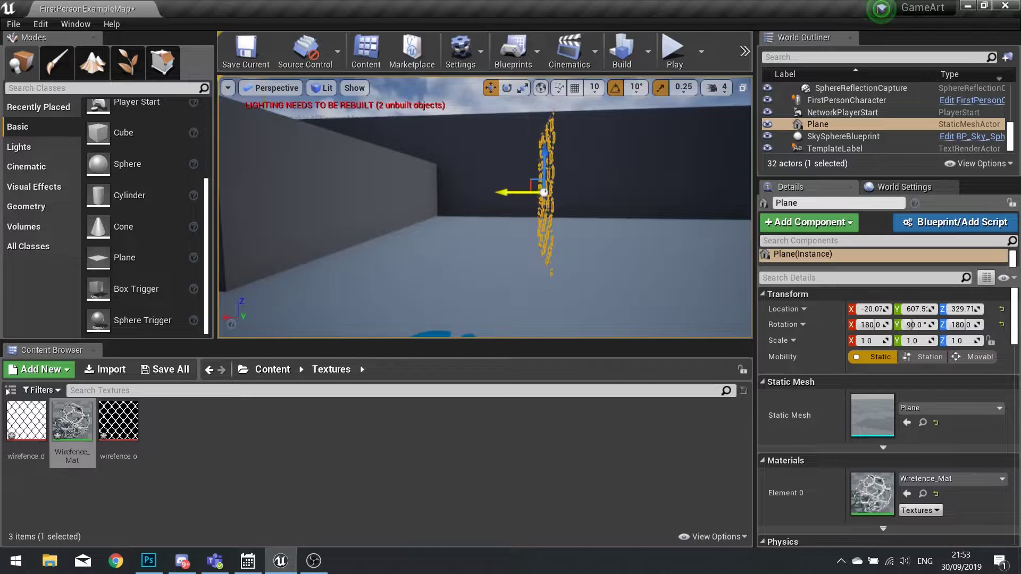
pyautogui.keyDown('alt'); pyautogui.moveTo(505, 193); pyautogui.dragTo(509, 194); pyautogui.keyUp('alt')
pyautogui.moveTo(509, 194); pyautogui.dragTo(590, 194, button='right')
pyautogui.press('a')
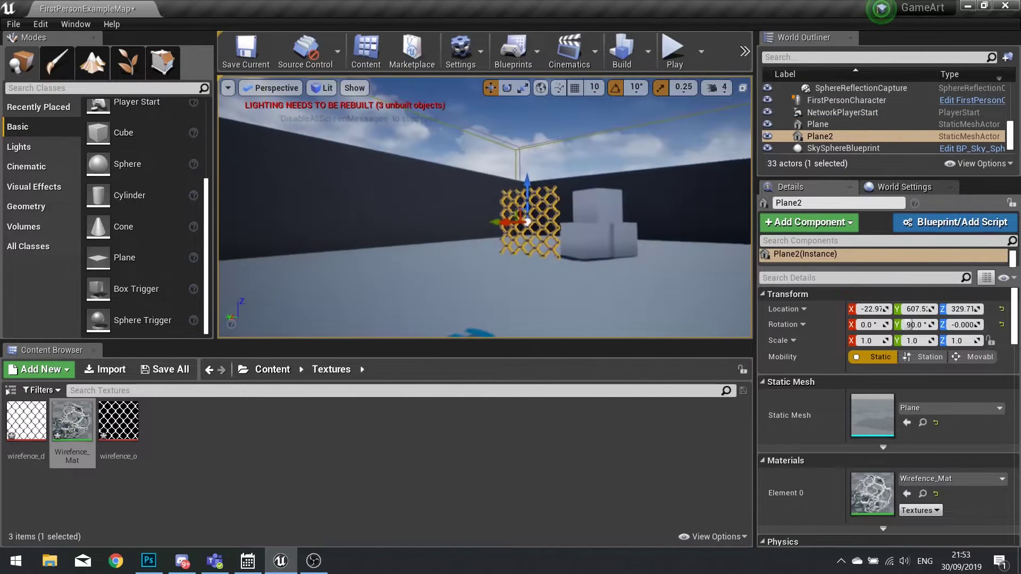
# Play-test the level to examine the thickness of the doubled fence from several angles, and stop playing.
pyautogui.click(673, 51)
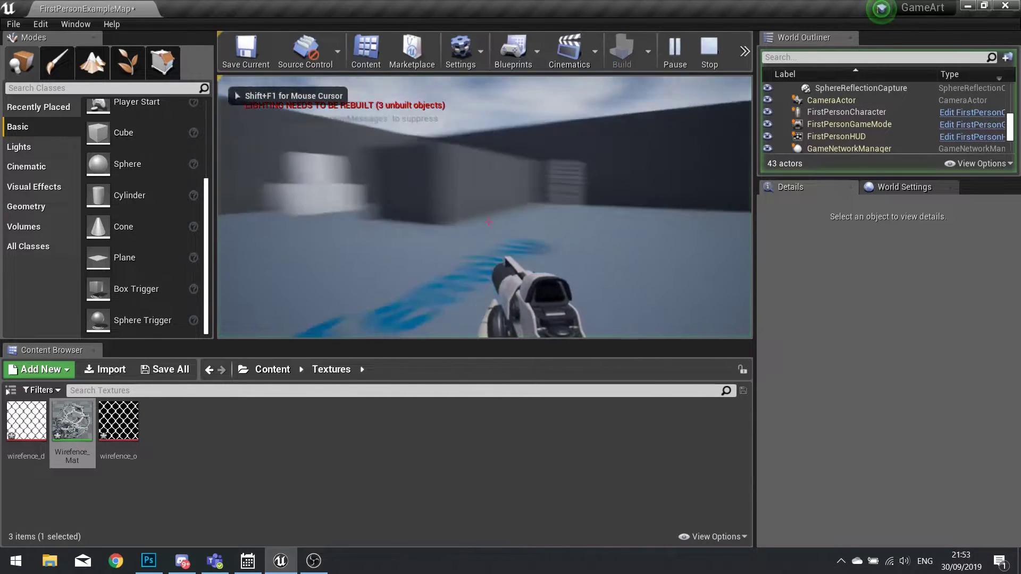
pyautogui.press('w')
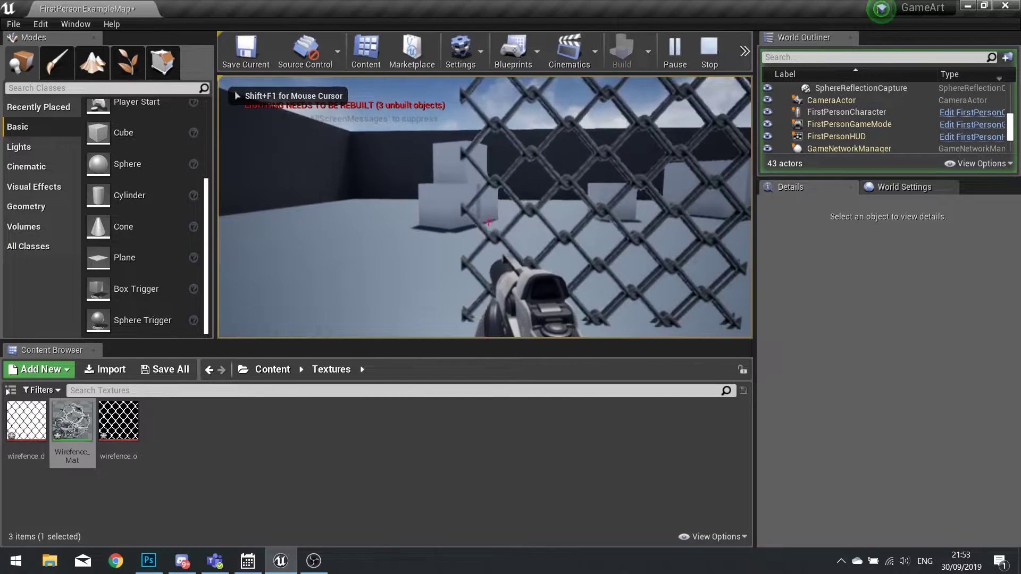
pyautogui.press('d')
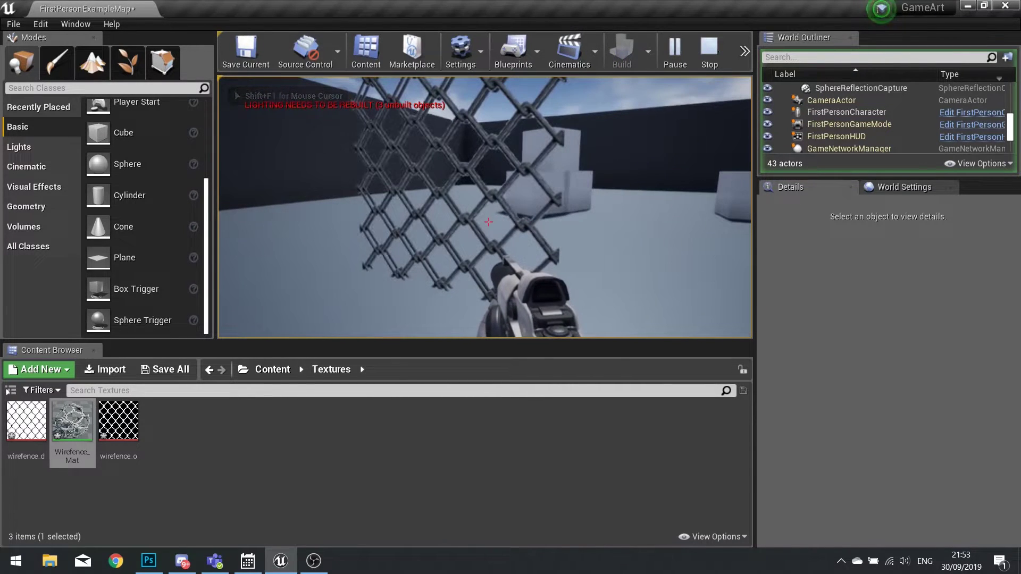
pyautogui.press('a')
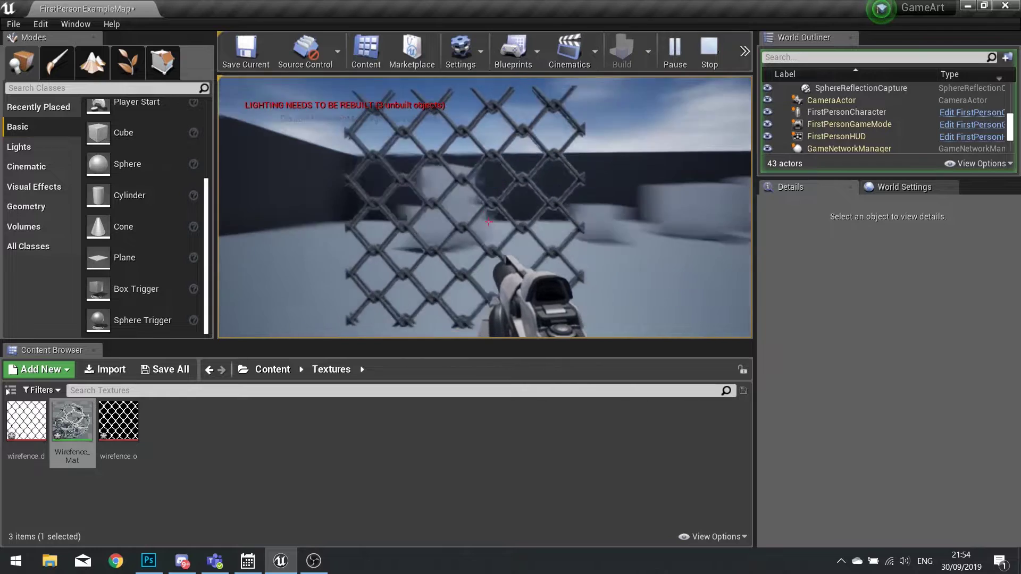
pyautogui.press('d')
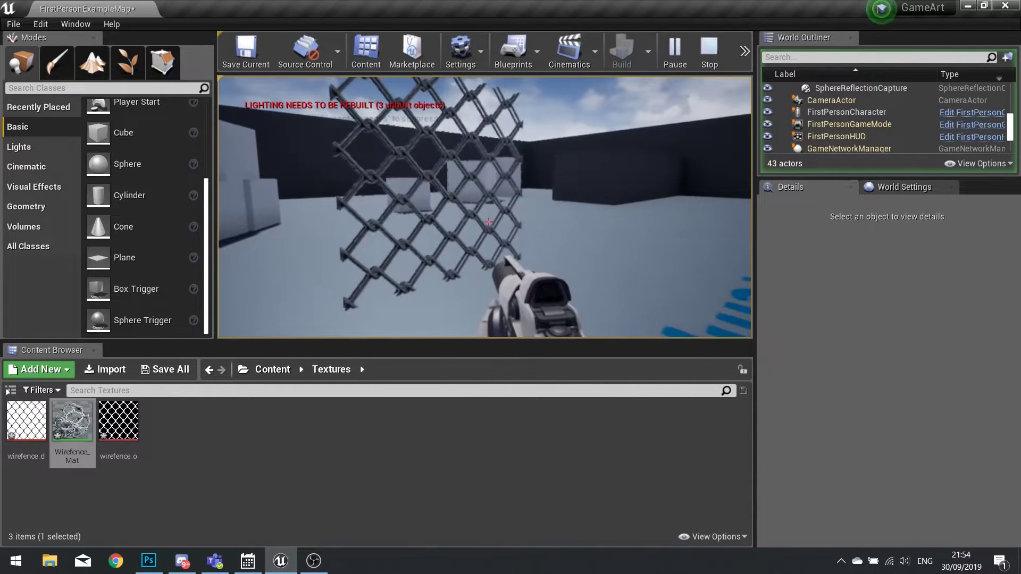
pyautogui.press('Escape')
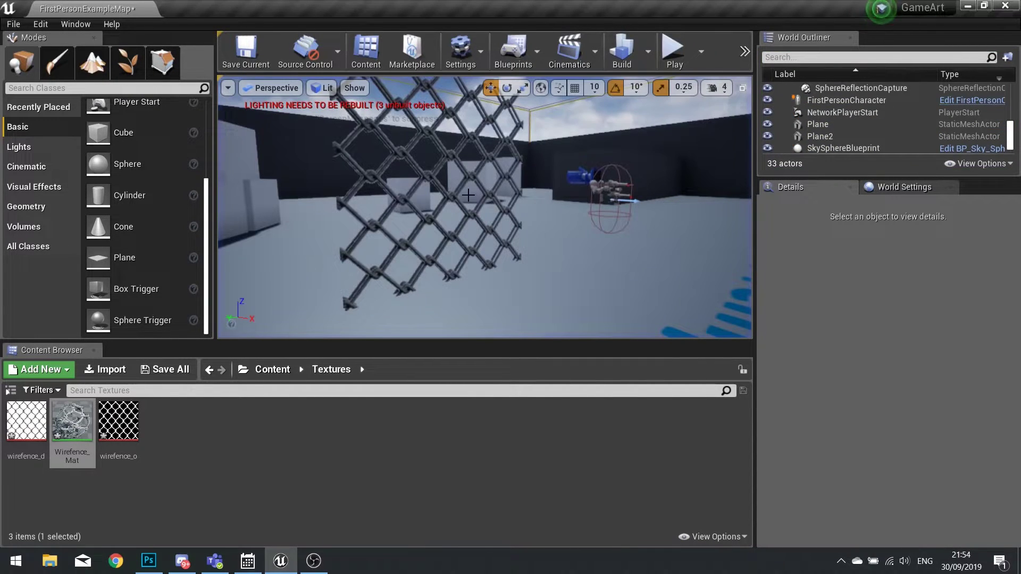
# Set the original fence plane's X location to -21.0 to narrow the gap to its duplicate.
pyautogui.click(449, 194)
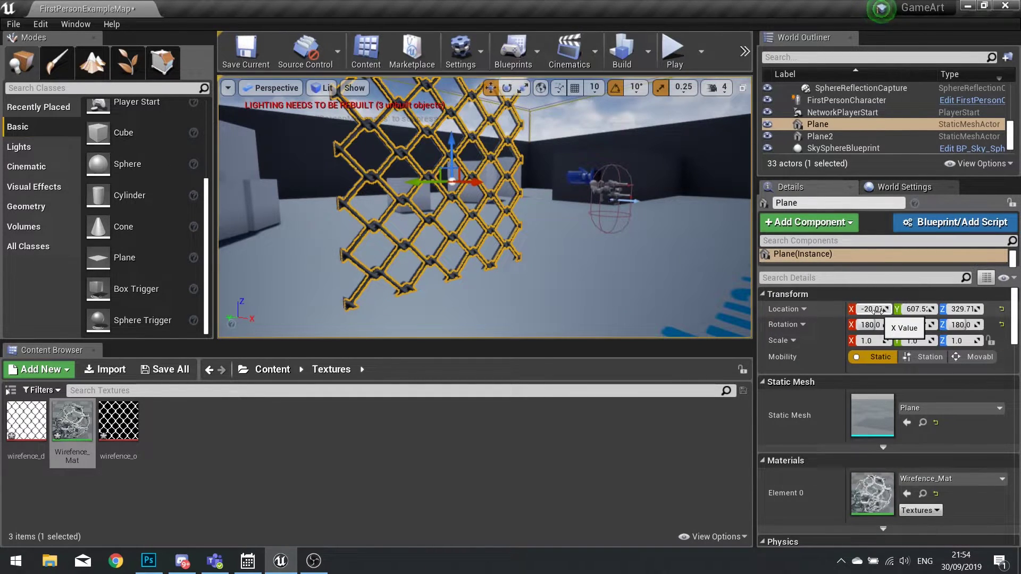
pyautogui.moveTo(874, 309); pyautogui.dragTo(871, 309)
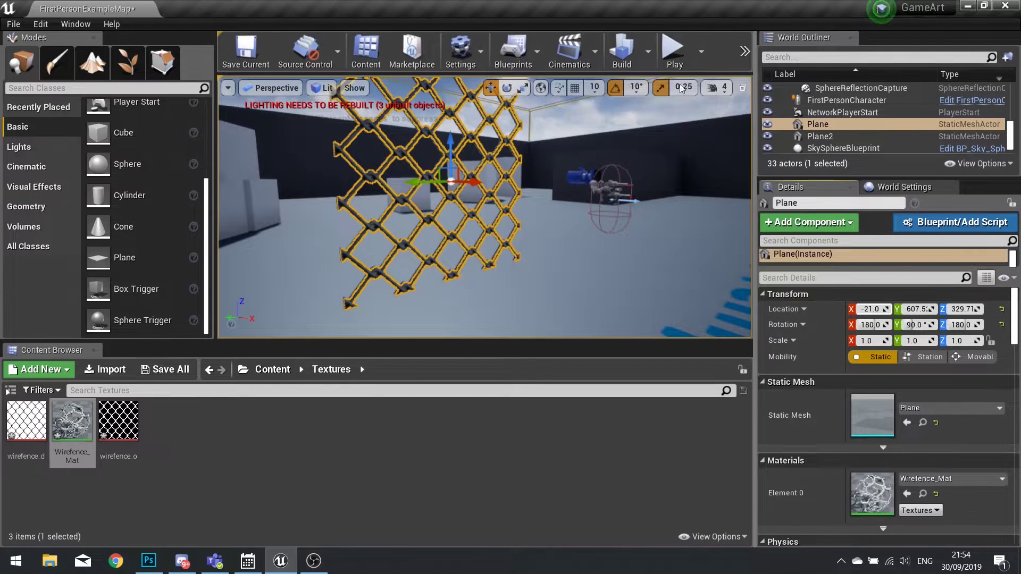
# Play-test the level, walk around the doubled fence to examine its narrowed gap from several angles, and stop playing.
pyautogui.click(673, 53)
pyautogui.press('w')
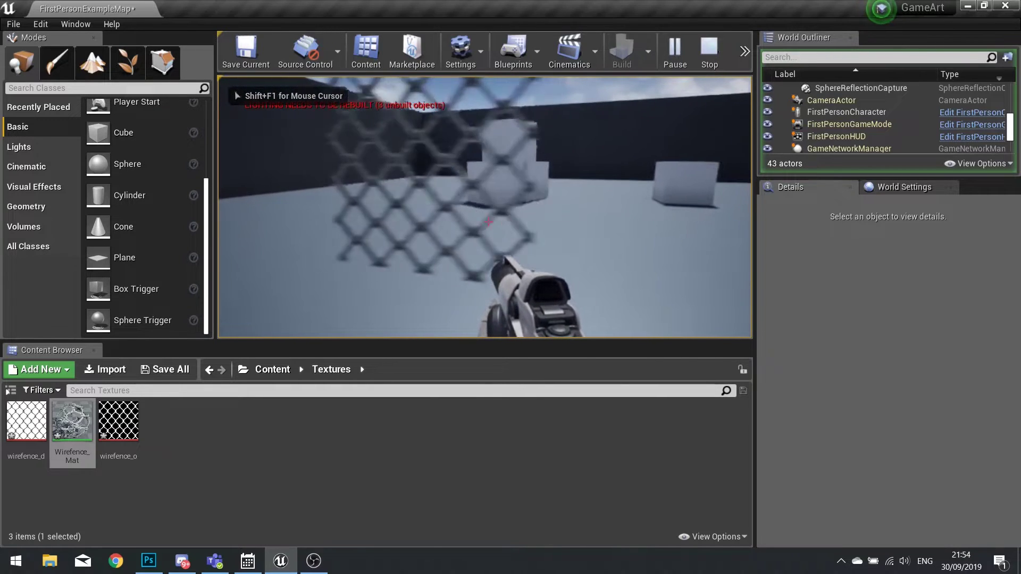
pyautogui.press('w')
pyautogui.press('a')
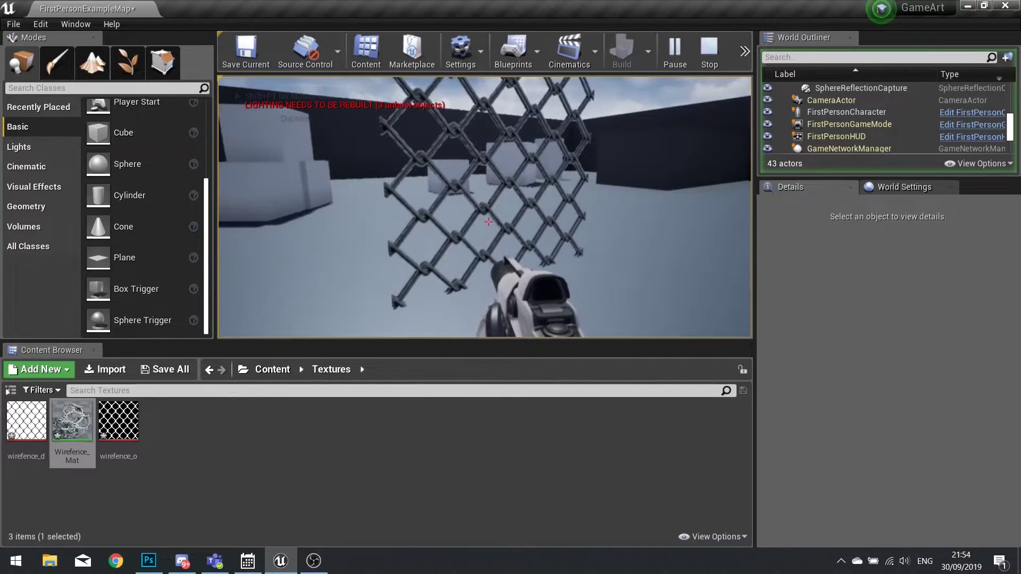
pyautogui.press('d')
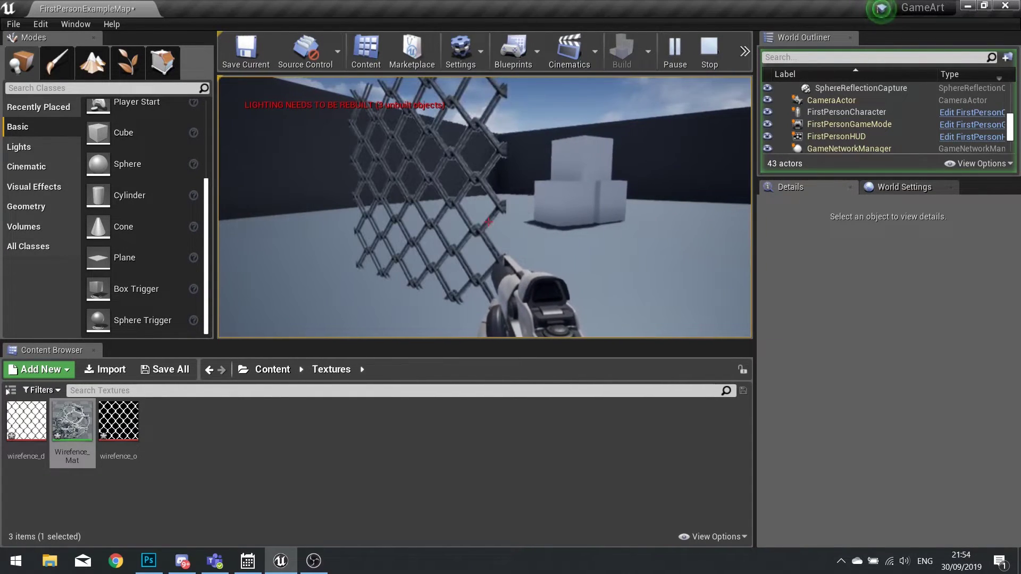
pyautogui.press('a')
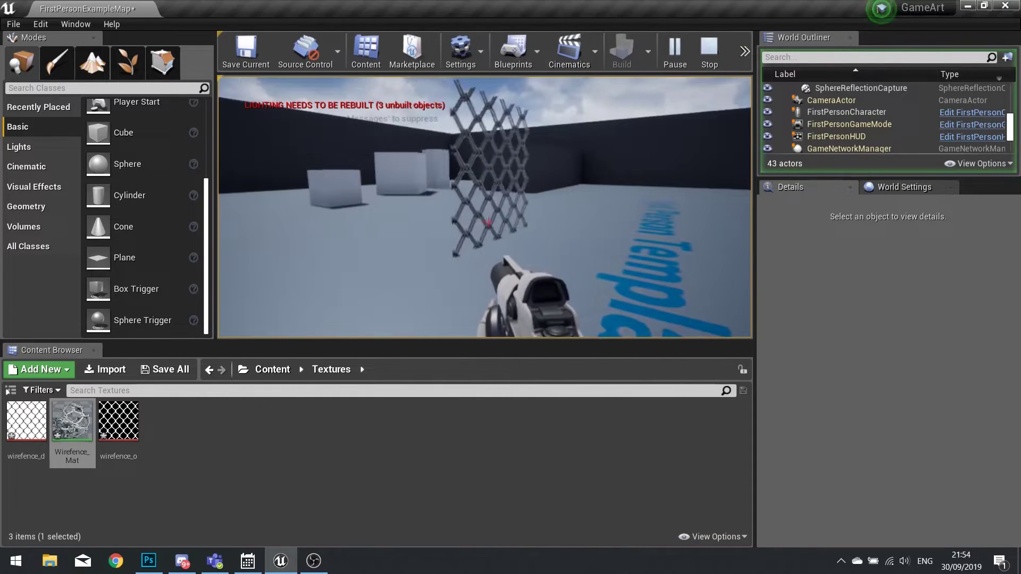
pyautogui.press('d')
pyautogui.press('a')
pyautogui.press('d')
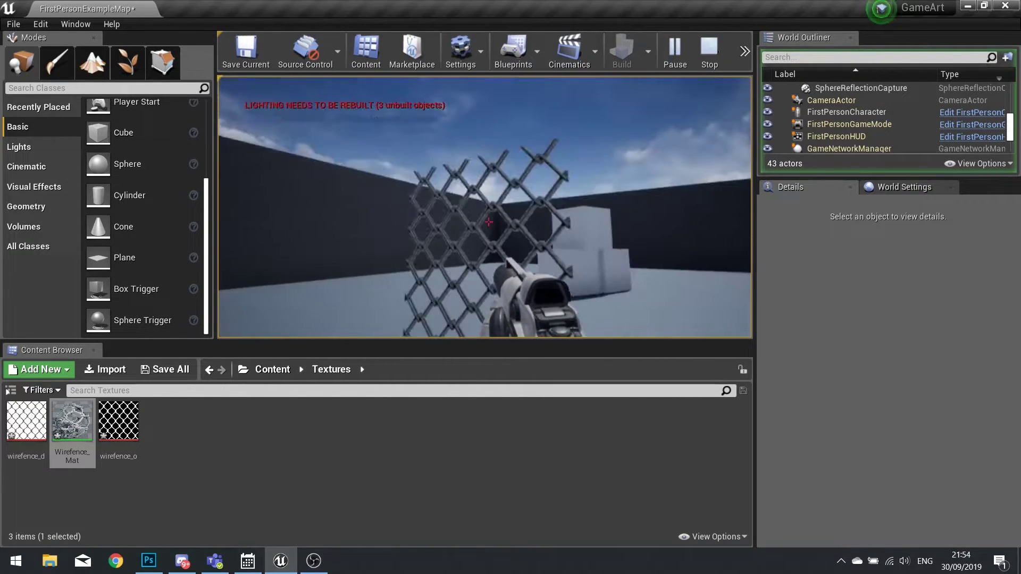
pyautogui.press('d')
pyautogui.press('a')
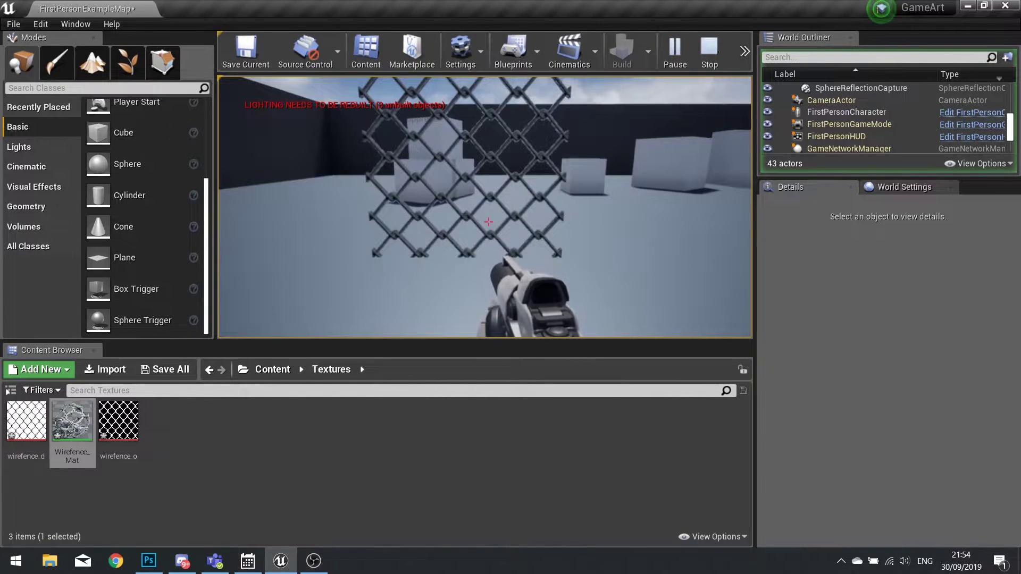
pyautogui.press('d')
pyautogui.press('a')
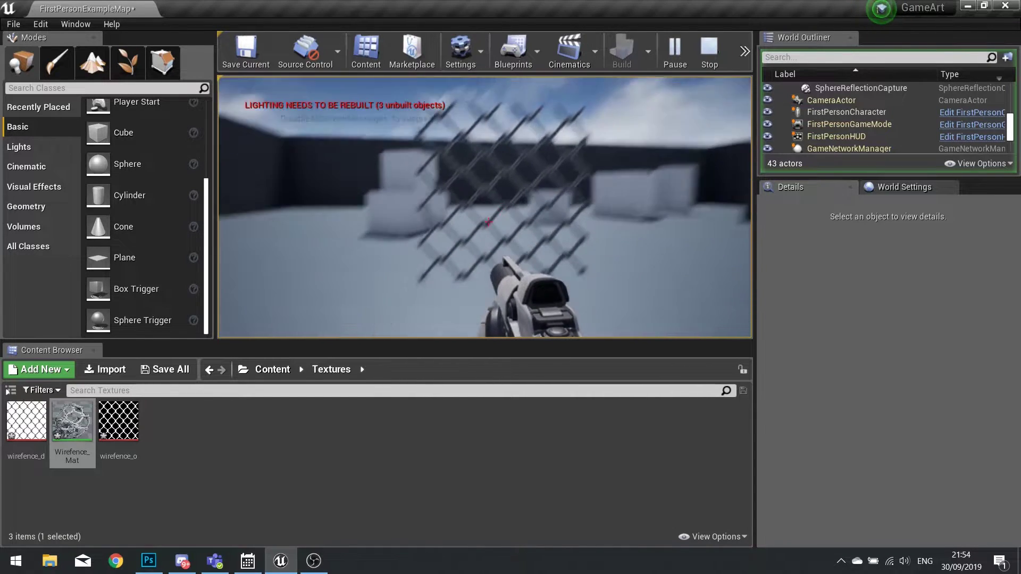
pyautogui.press('d')
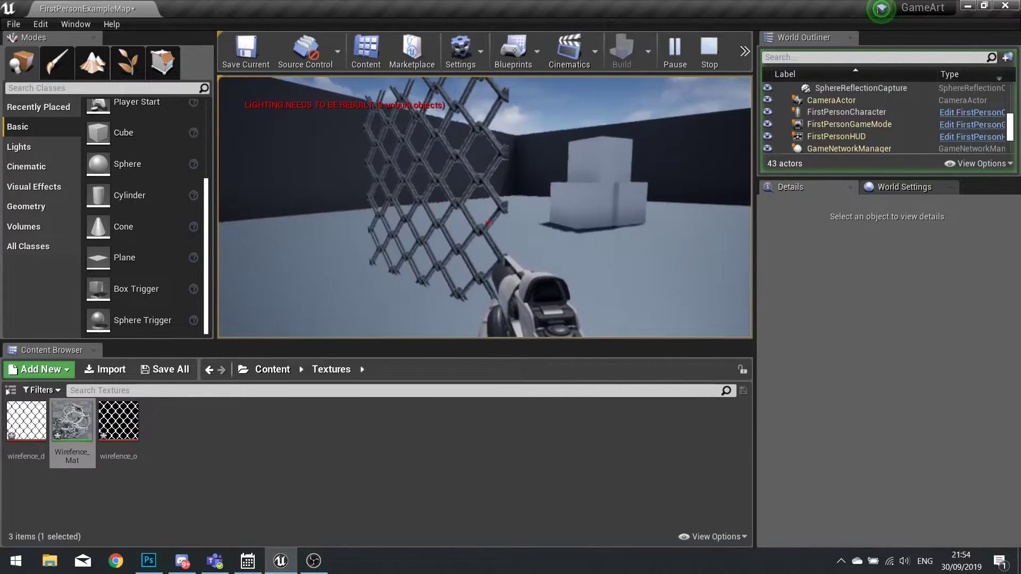
pyautogui.press('a')
pyautogui.press('w')
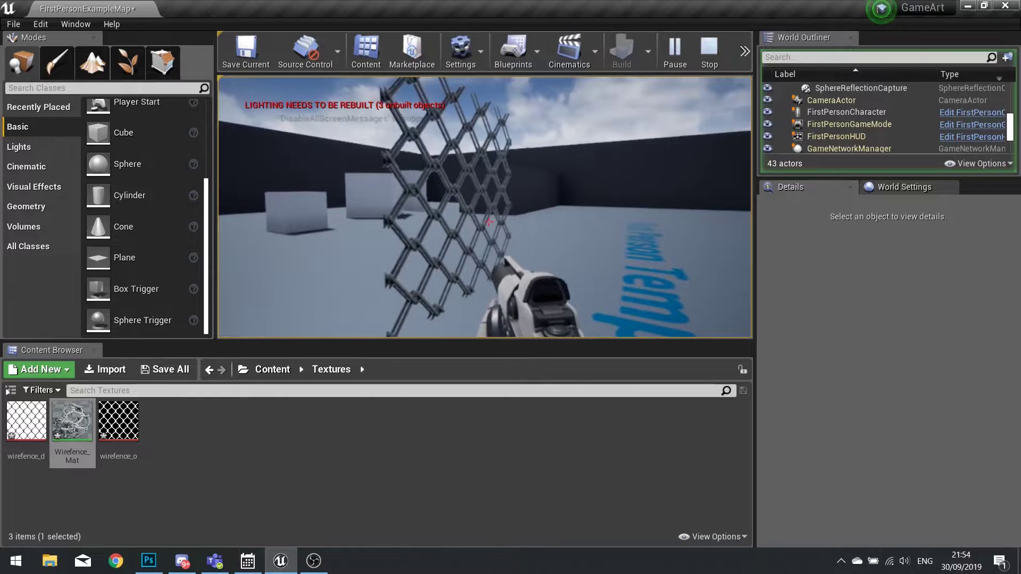
pyautogui.press('d')
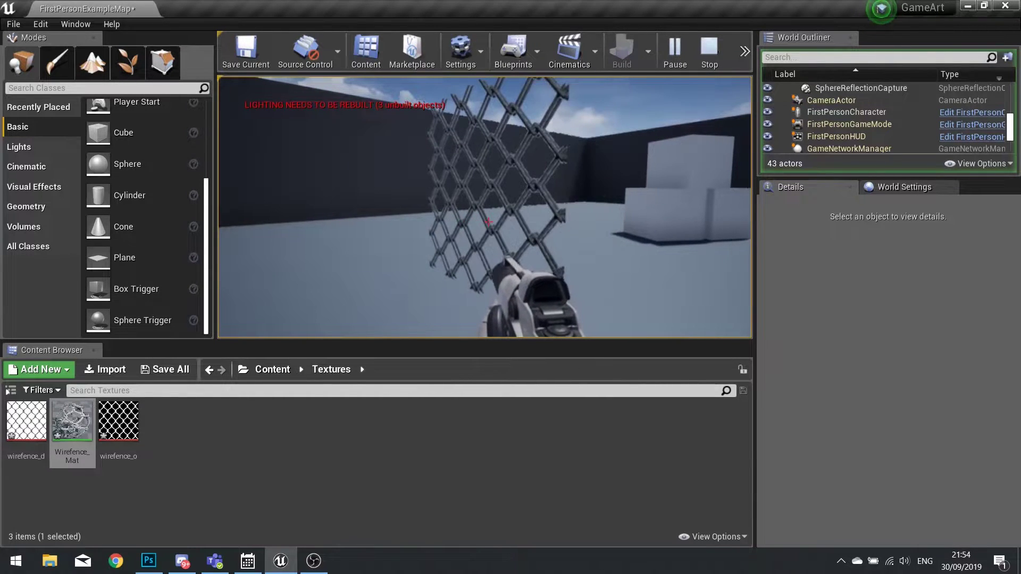
pyautogui.press('a')
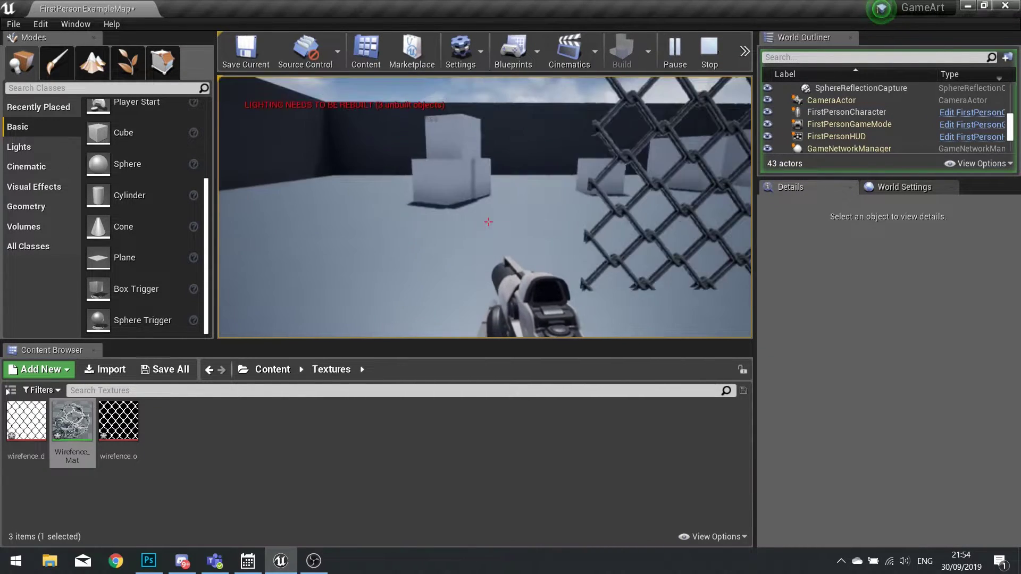
pyautogui.press('d')
pyautogui.press('s')
pyautogui.press('w')
pyautogui.press('a')
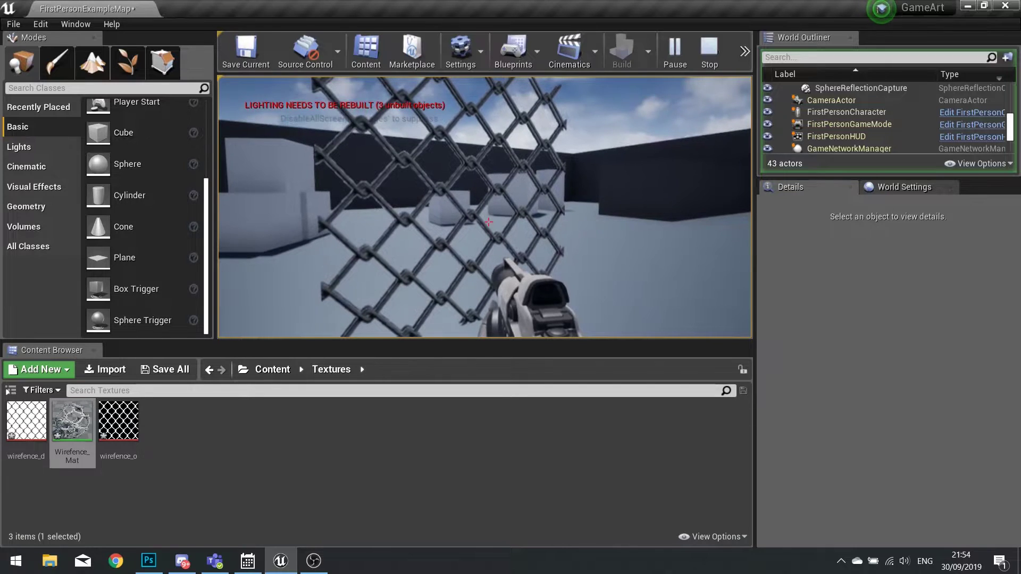
pyautogui.press('d')
pyautogui.press('s')
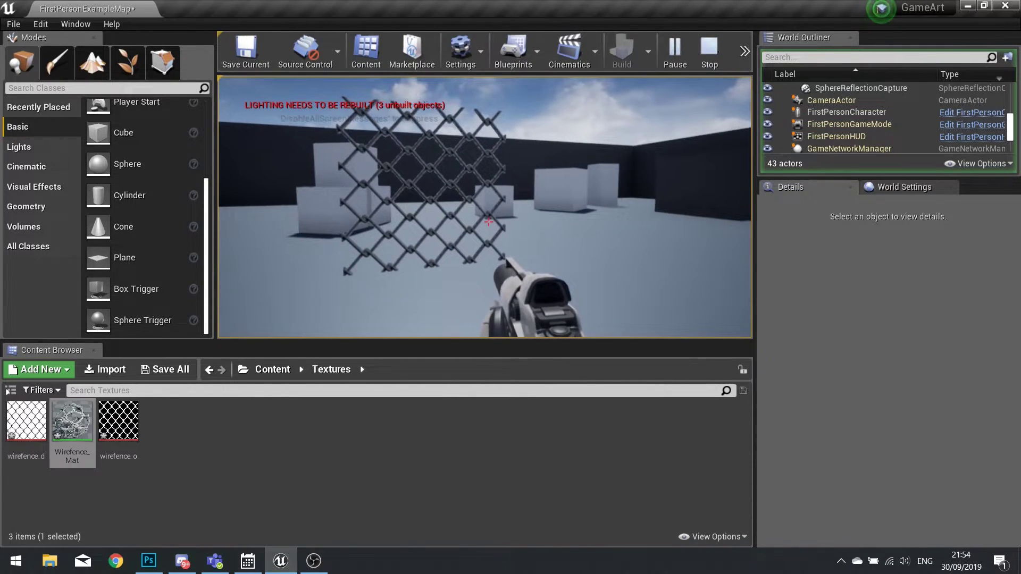
pyautogui.press('d')
pyautogui.press('a')
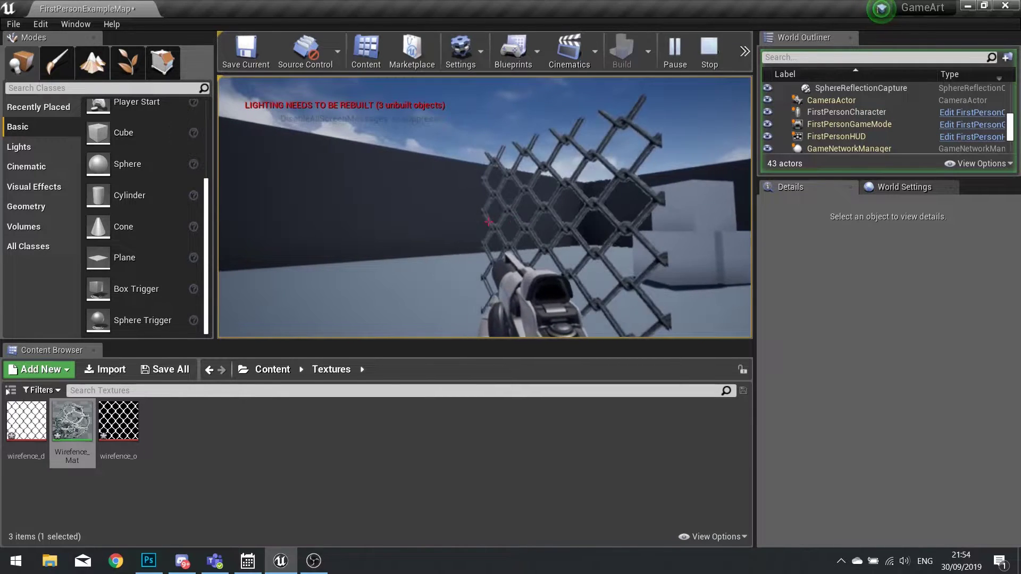
pyautogui.press('Escape')
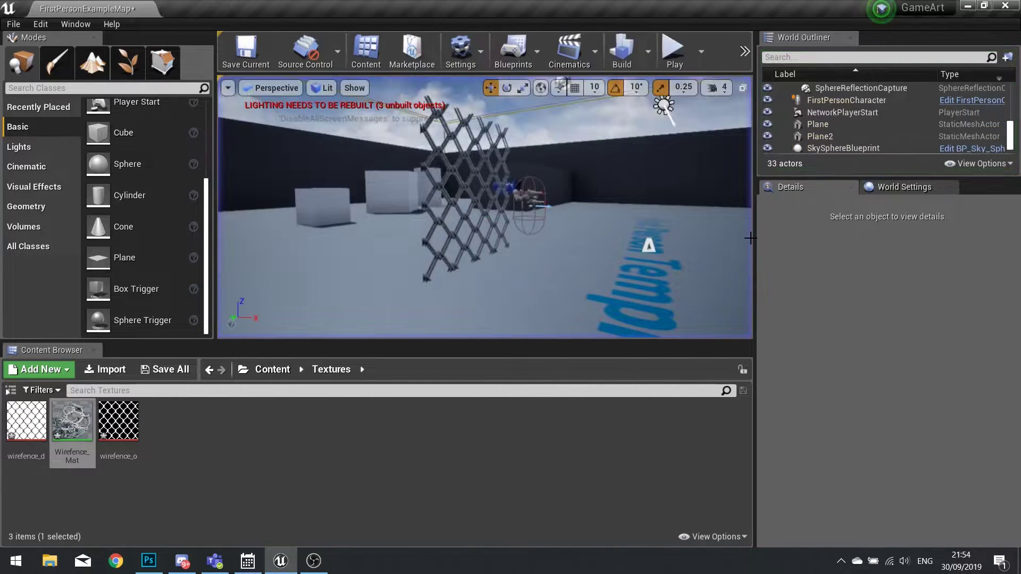
pyautogui.press('a')
pyautogui.moveTo(516, 257)
pyautogui.mouseDown(button='right')
pyautogui.moveTo(686, 258)
pyautogui.moveTo(517, 258)
pyautogui.mouseUp(button='right')
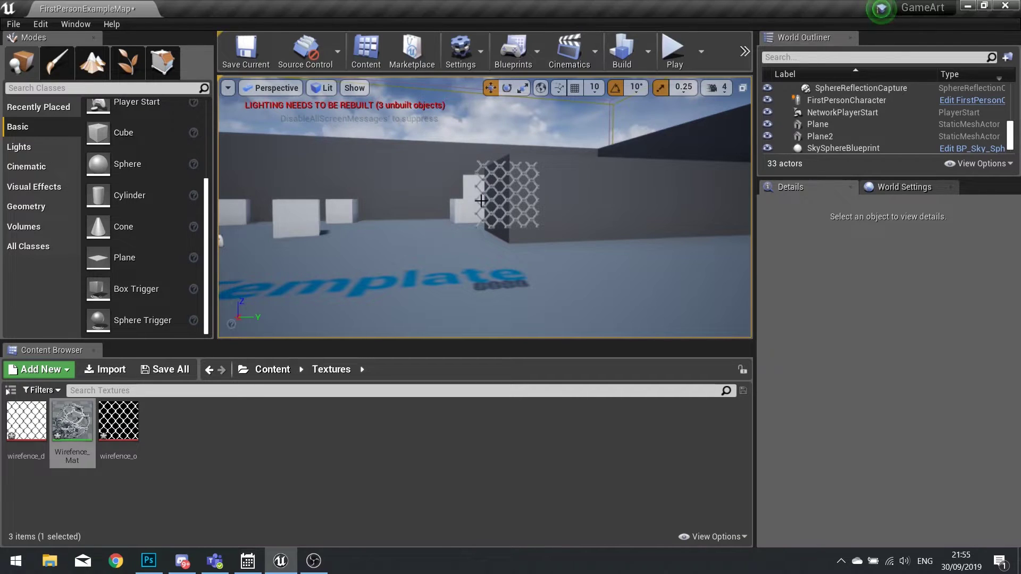
pyautogui.moveTo(562, 272); pyautogui.dragTo(529, 242, button='right')
pyautogui.press('w')
pyautogui.moveTo(530, 241); pyautogui.dragTo(496, 192)
pyautogui.click(544, 230)
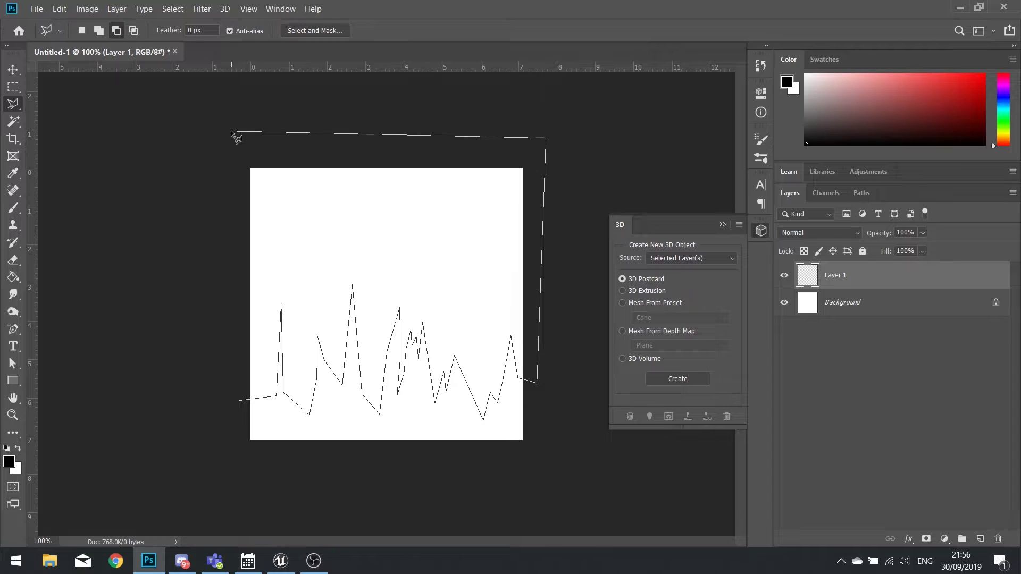
# Close the polygonal lasso selection around the area above the jagged outline and fill it with white on Layer 1.
pyautogui.click(239, 400)
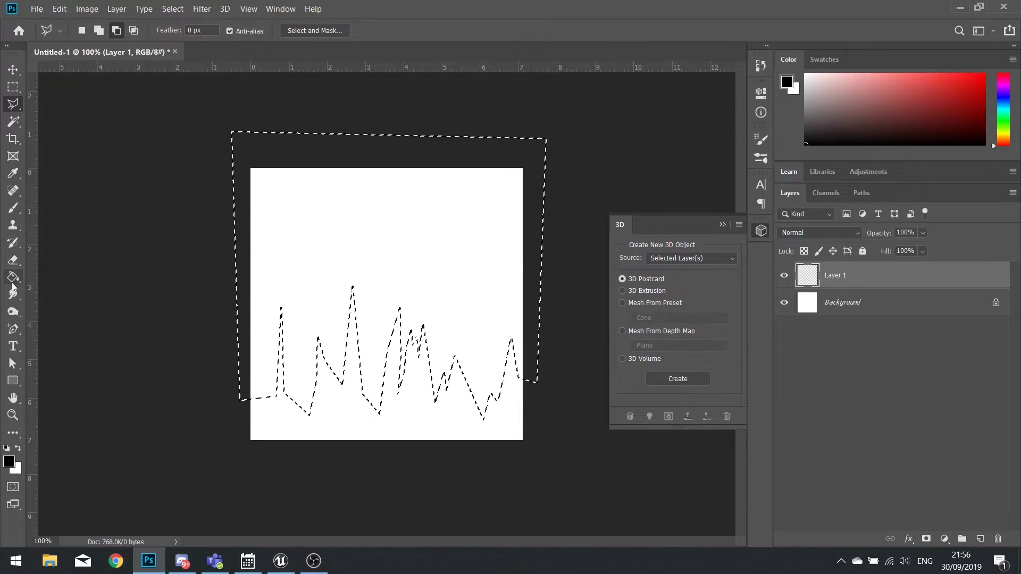
pyautogui.press('g')
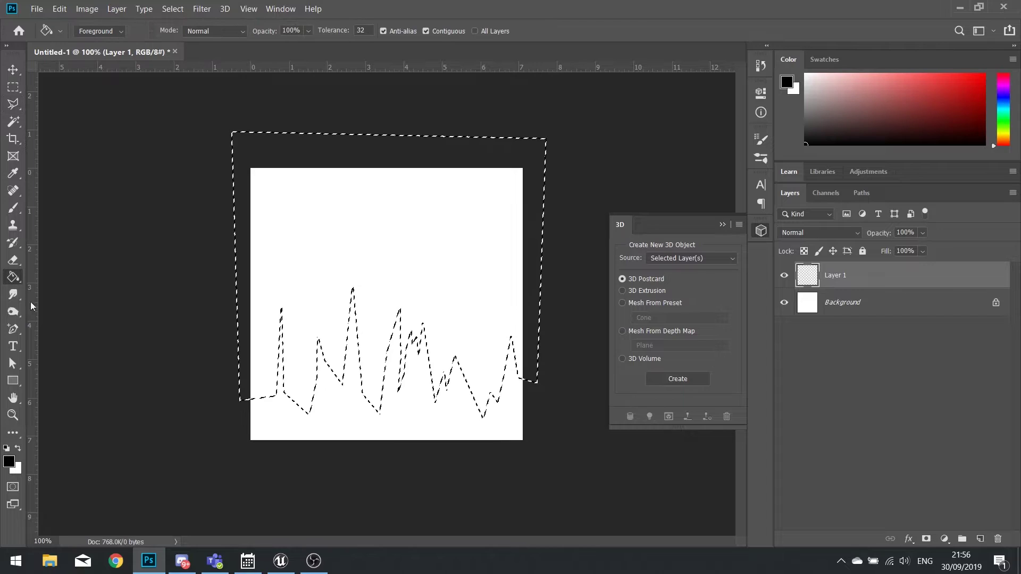
pyautogui.click(20, 448)
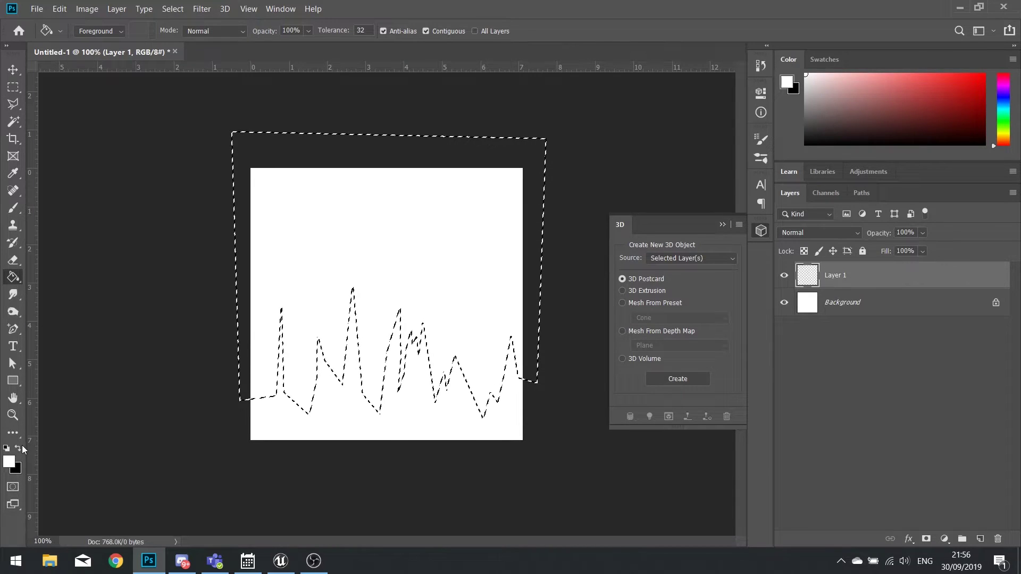
pyautogui.click(481, 251)
# Invert the selection and fill the jagged lower part of Layer 1 with black, clearing the selection when done.
pyautogui.click(173, 9)
pyautogui.click(181, 59)
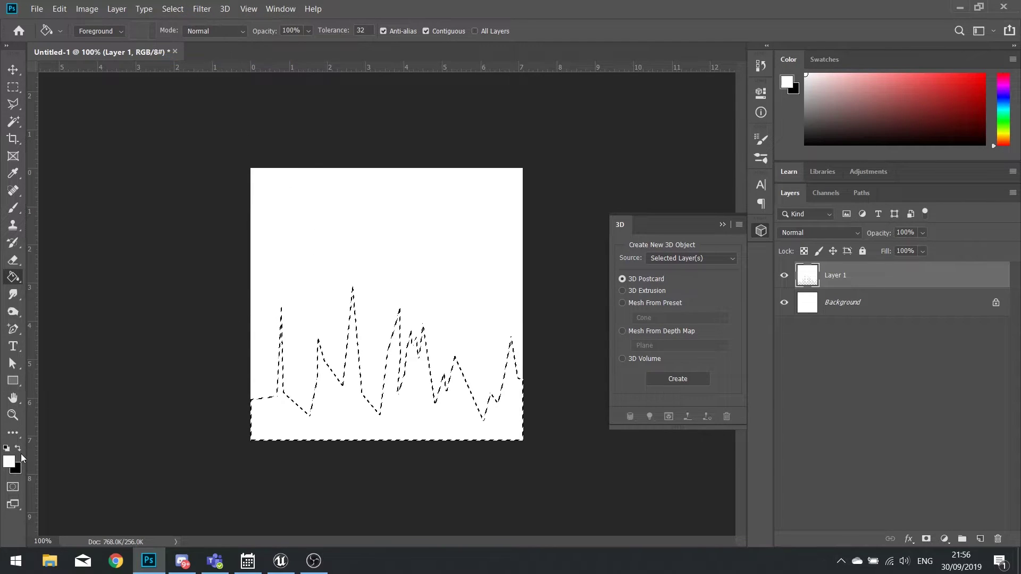
pyautogui.click(339, 420)
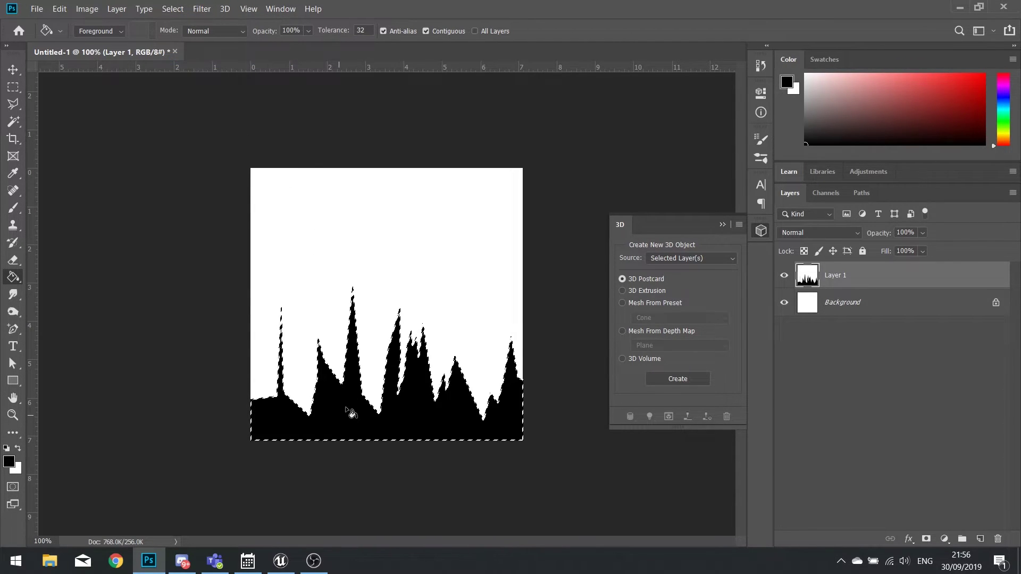
pyautogui.press('m')
pyautogui.hotkey('ctrl', 'd')
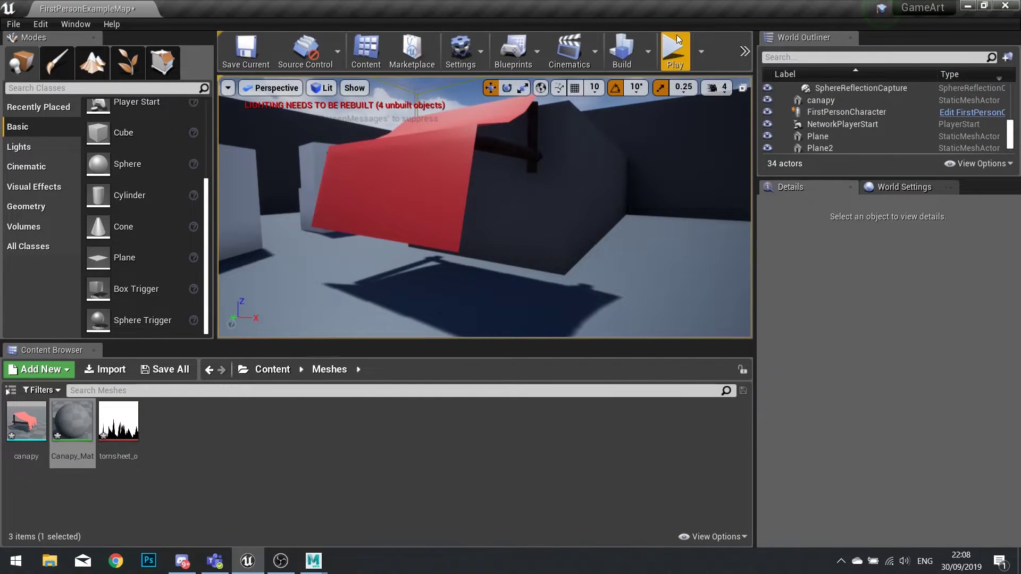
# Play-test the level, walk around the red canopy to examine its cloth from outside and underneath, and stop playing.
pyautogui.click(673, 50)
pyautogui.press('w')
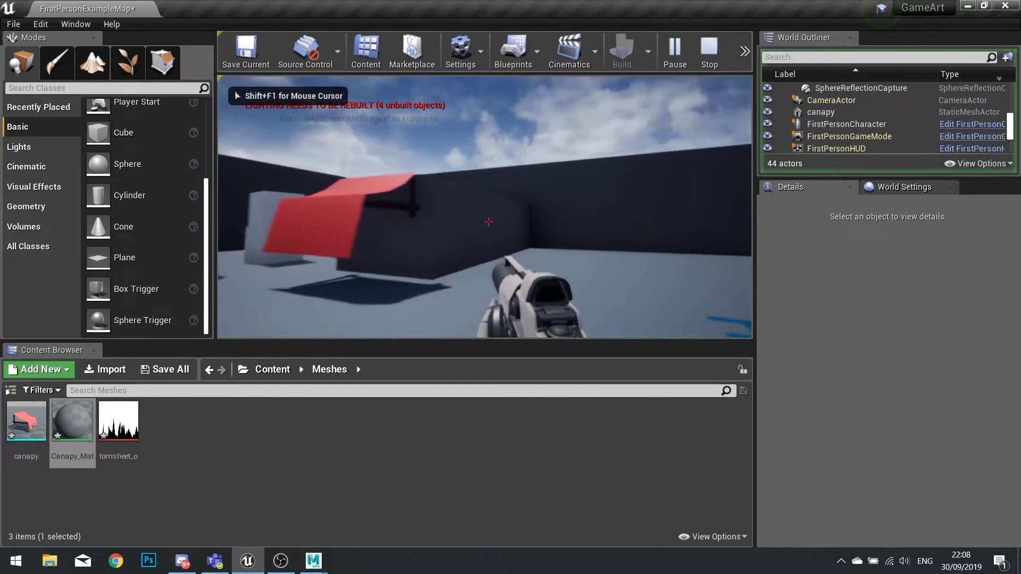
pyautogui.press('a')
pyautogui.press('a')
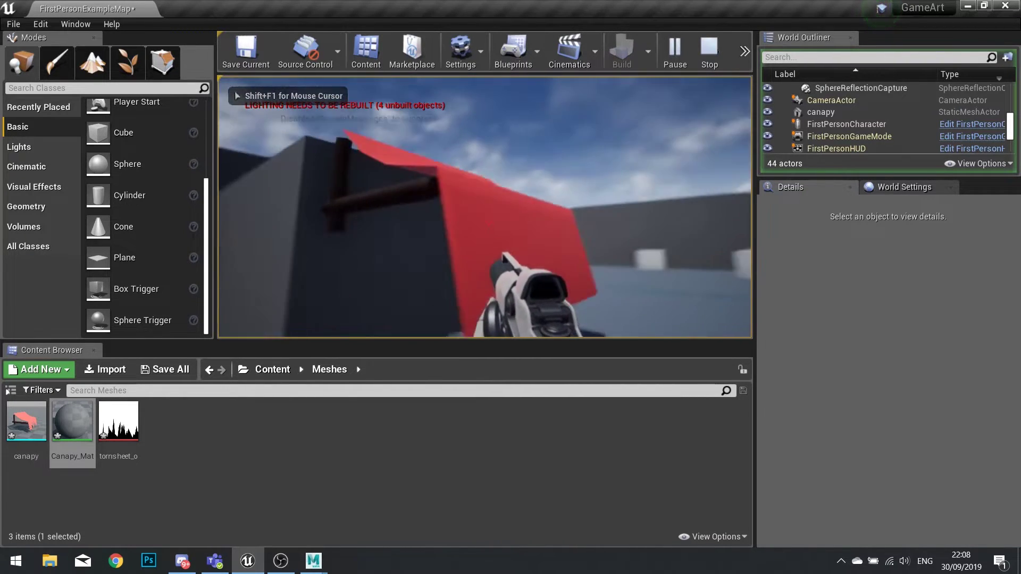
pyautogui.press('w')
pyautogui.press('d')
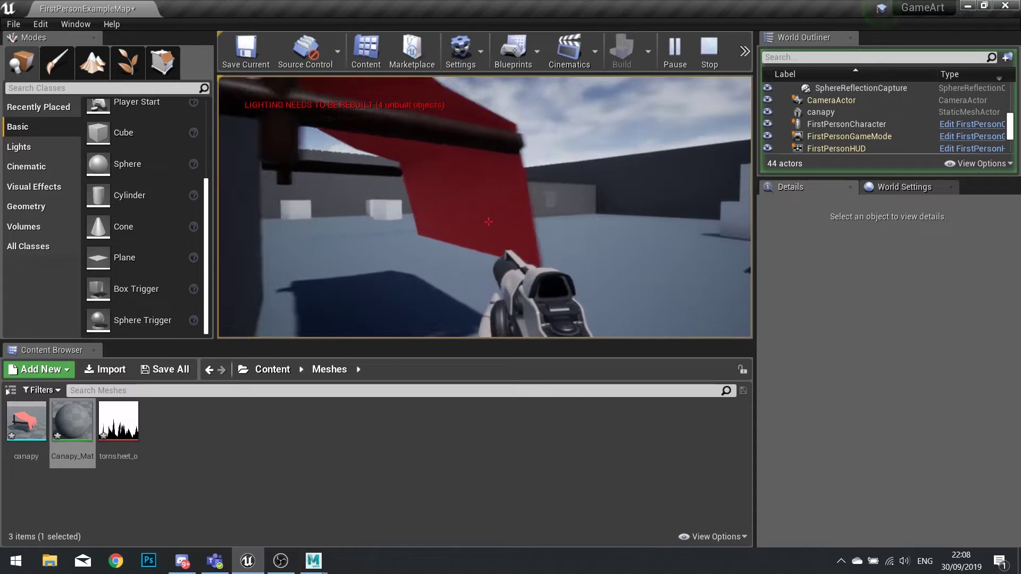
pyautogui.press('d')
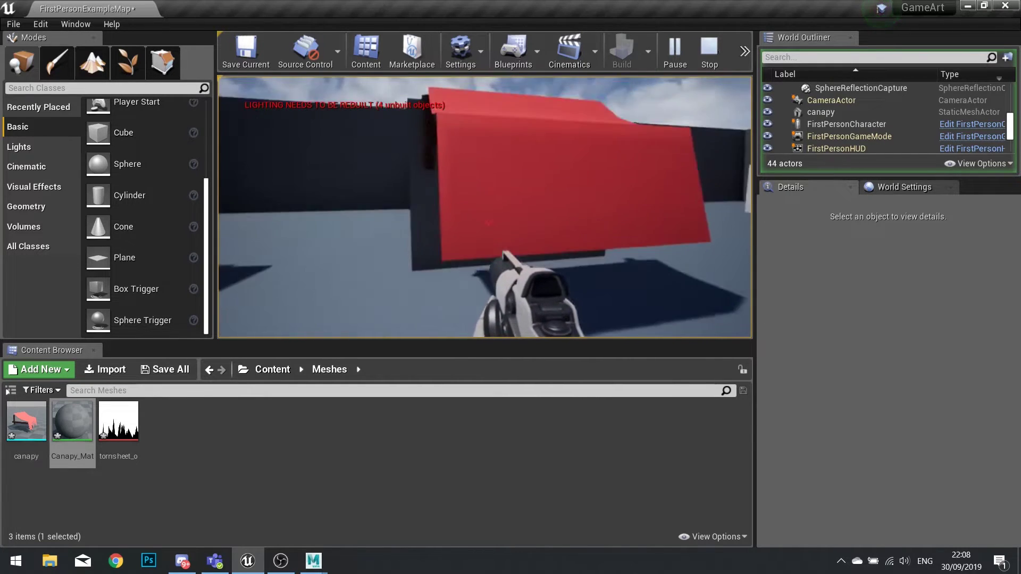
pyautogui.press('d')
pyautogui.press('a')
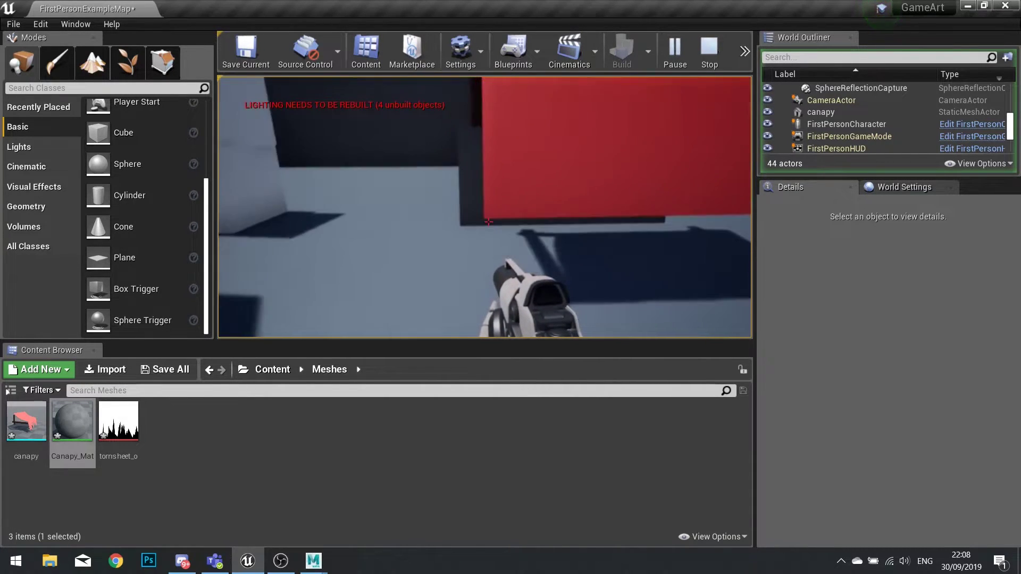
pyautogui.press('d')
pyautogui.press('a')
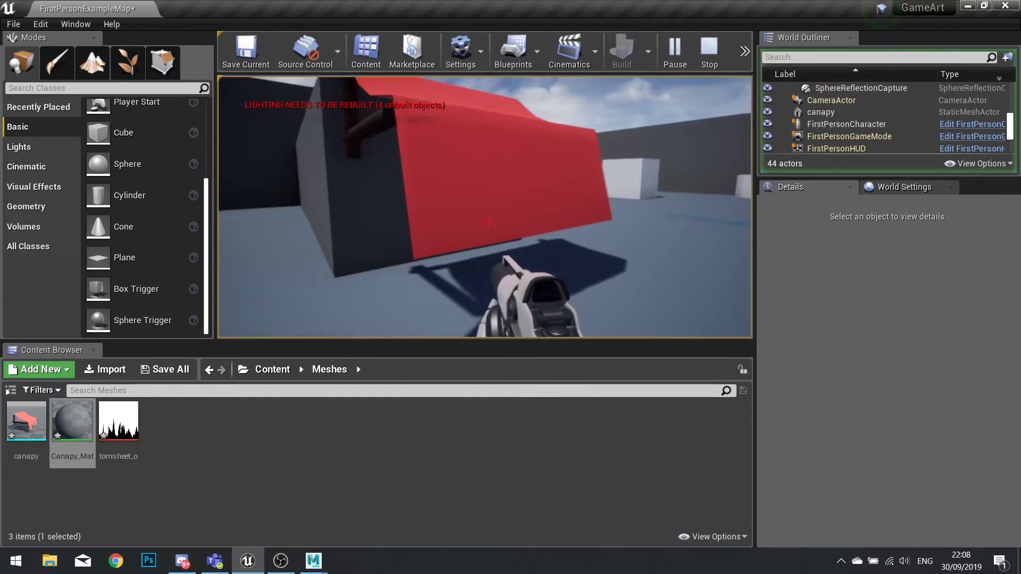
pyautogui.press('d')
pyautogui.press('s')
pyautogui.press('d')
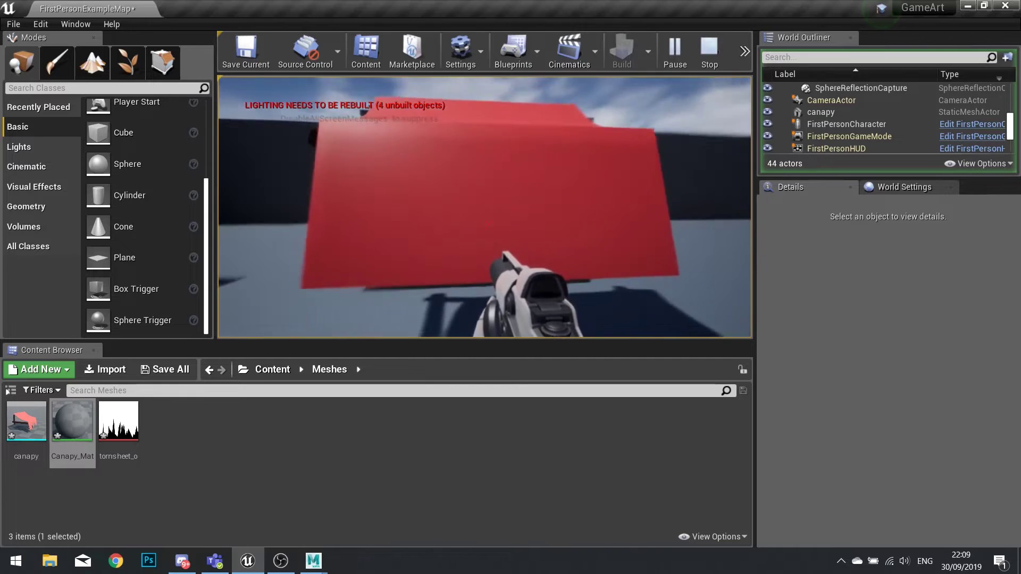
pyautogui.press('w')
pyautogui.press('d')
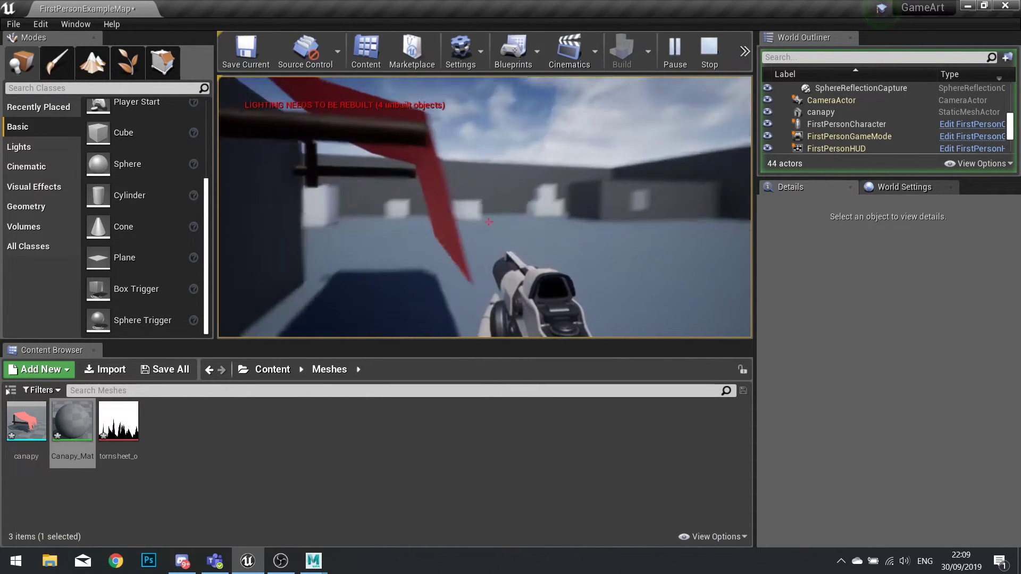
pyautogui.press('Escape')
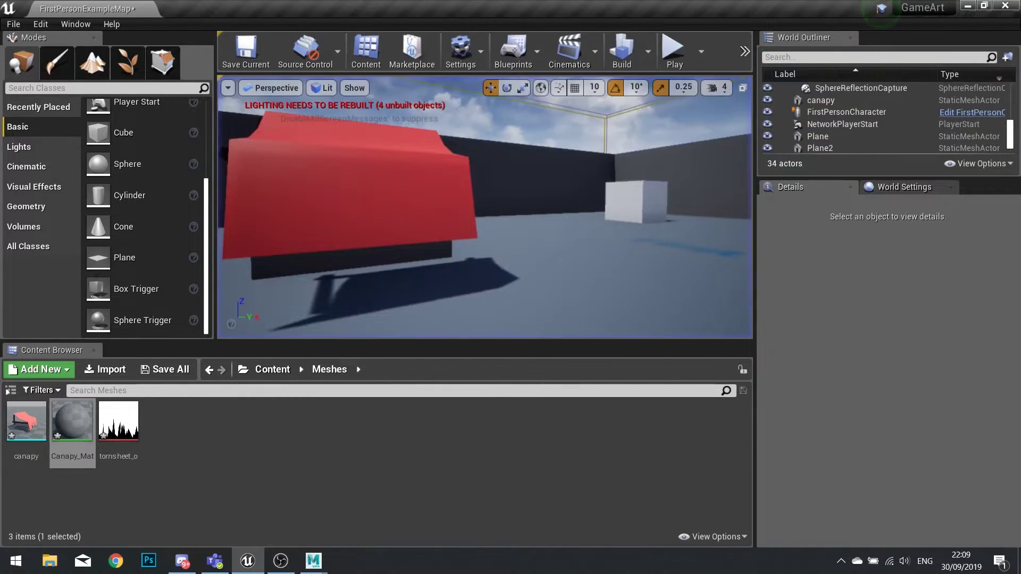
# Open the Canapy_Mat material and set its blend mode to Masked.
pyautogui.click(379, 245)
pyautogui.doubleClick(83, 429)
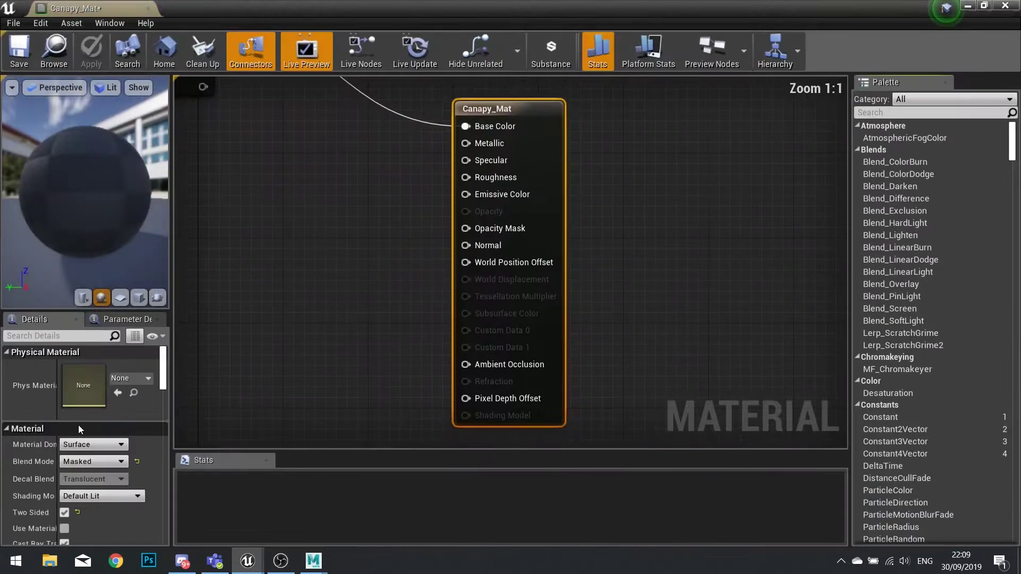
pyautogui.moveTo(228, 349); pyautogui.dragTo(413, 362, button='right')
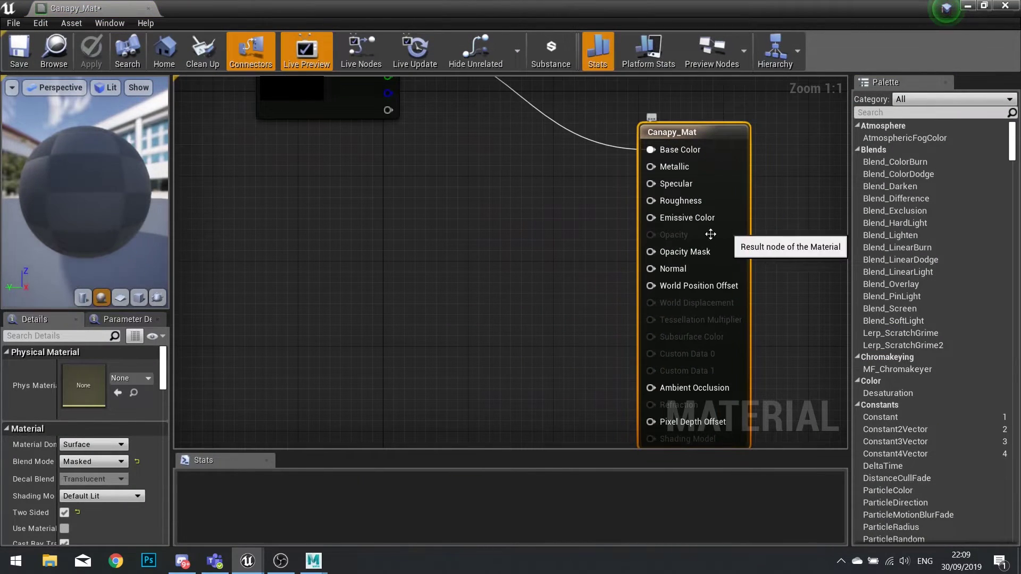
pyautogui.click(98, 462)
pyautogui.click(100, 480)
# Add a Texture Sample node to the empty graph area beside the Canapy_Mat result node.
pyautogui.click(306, 316)
pyautogui.press('t')
pyautogui.click(319, 265)
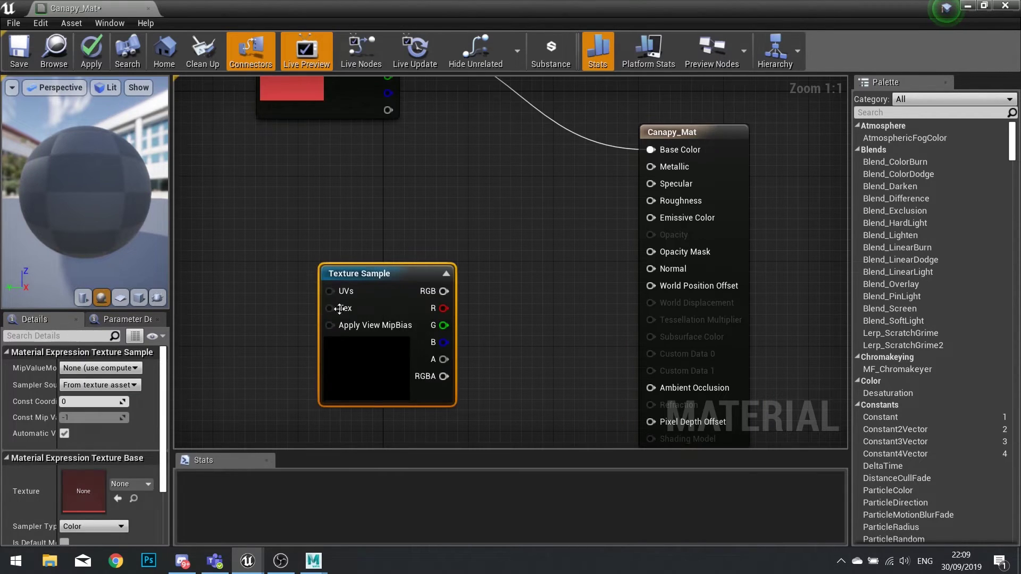
# Assign the tornsheet_o texture to the Texture Sample node in the Canapy_Mat graph.
pyautogui.moveTo(342, 318); pyautogui.dragTo(338, 293)
pyautogui.click(132, 483)
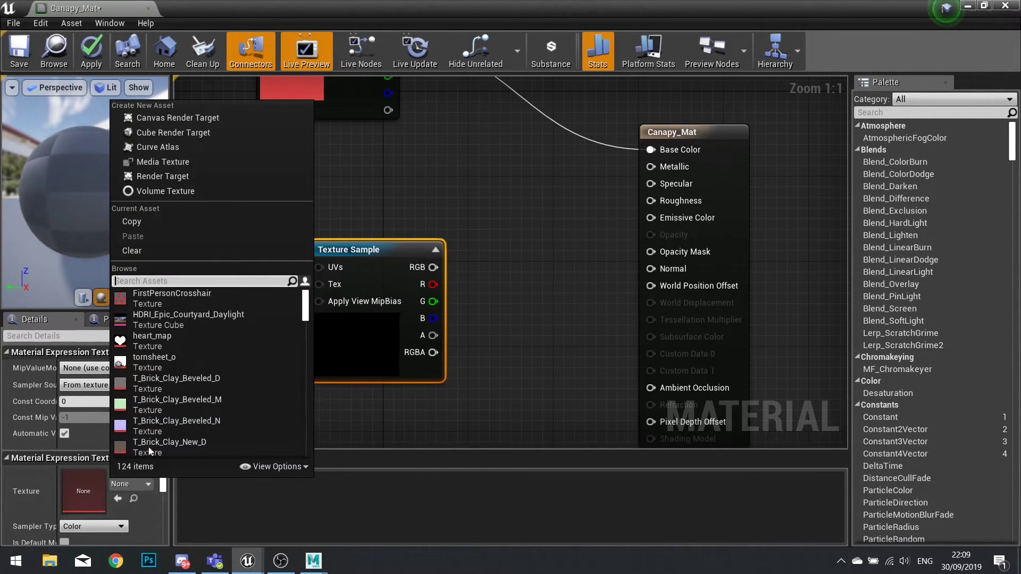
pyautogui.click(200, 358)
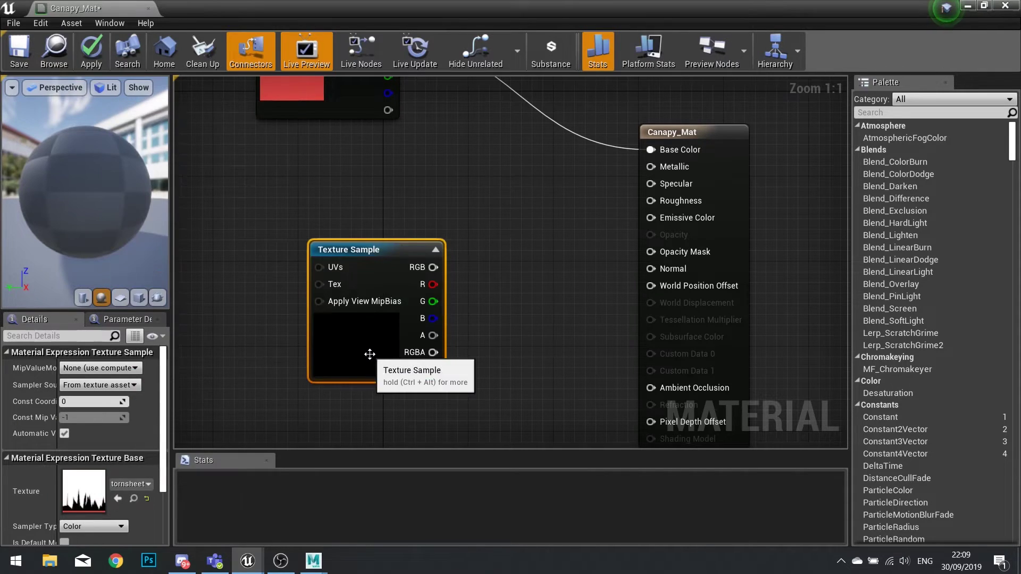
# Connect the Texture Sample's RGB output to Canapy_Mat's Opacity Mask input, apply the changes and close the material editor.
pyautogui.moveTo(369, 354); pyautogui.dragTo(338, 364)
pyautogui.moveTo(401, 277); pyautogui.dragTo(664, 254)
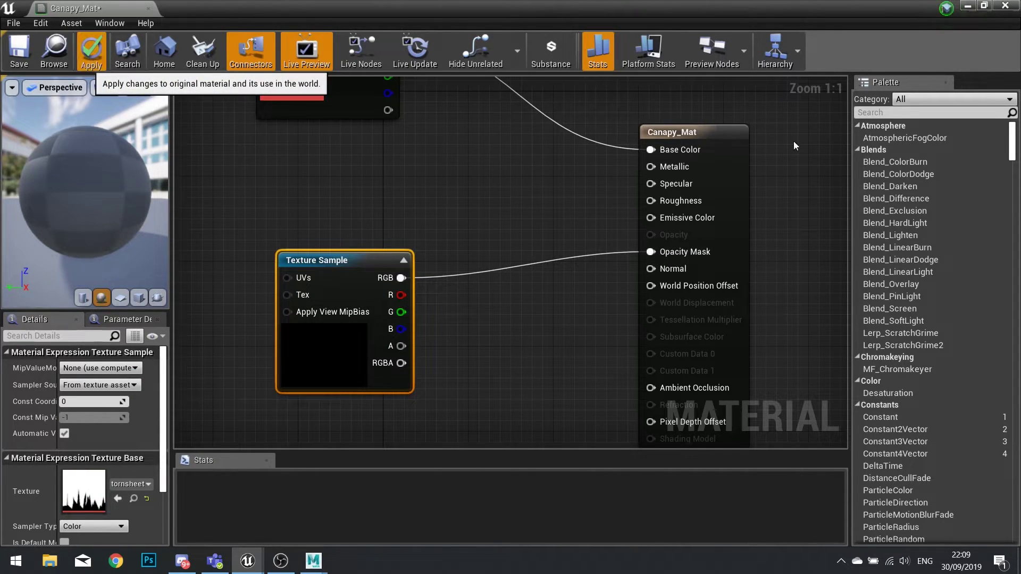
pyautogui.click(91, 50)
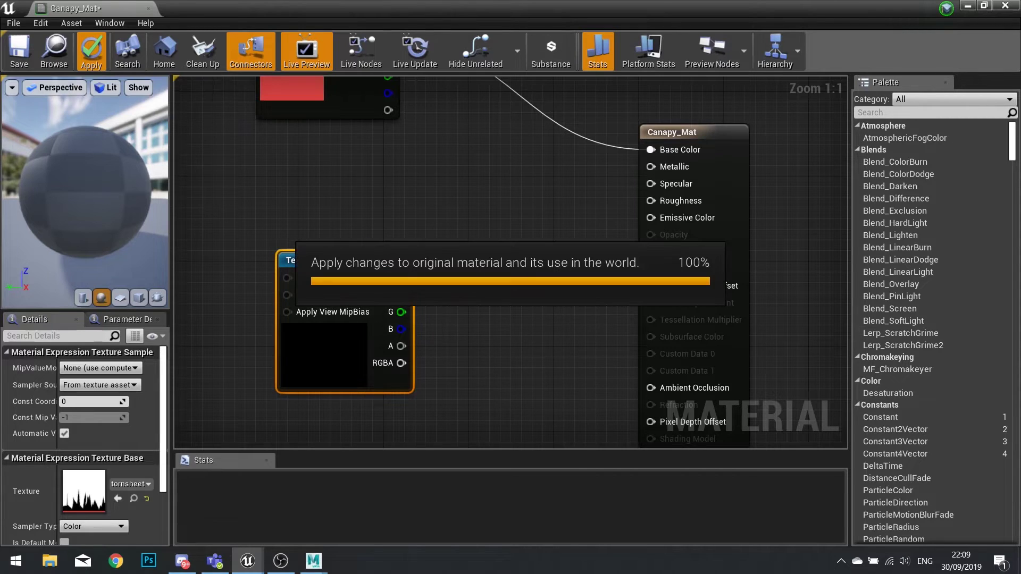
pyautogui.click(1006, 6)
# Frame the canopy and deselect it, play-test the level and examine the torn cloth from the front, the side and underneath.
pyautogui.press('f')
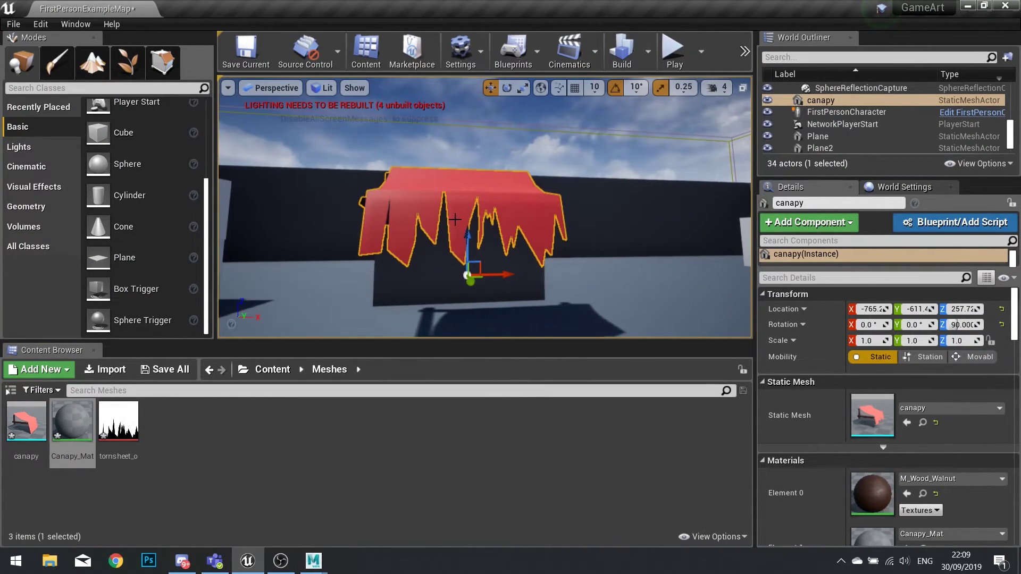
pyautogui.click(590, 221)
pyautogui.moveTo(590, 221); pyautogui.dragTo(516, 216, button='right')
pyautogui.click(668, 59)
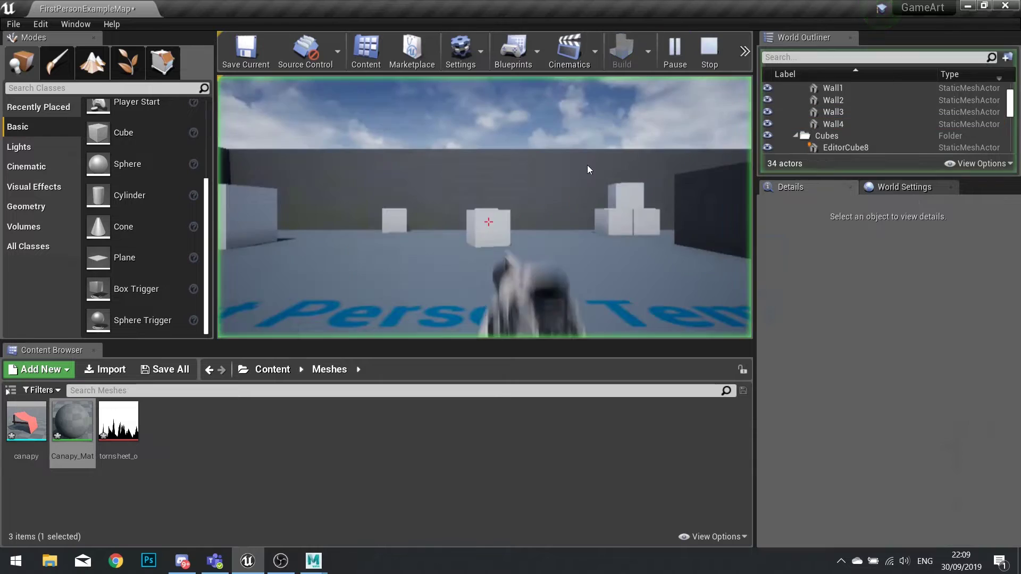
pyautogui.click(585, 169)
pyautogui.press('w')
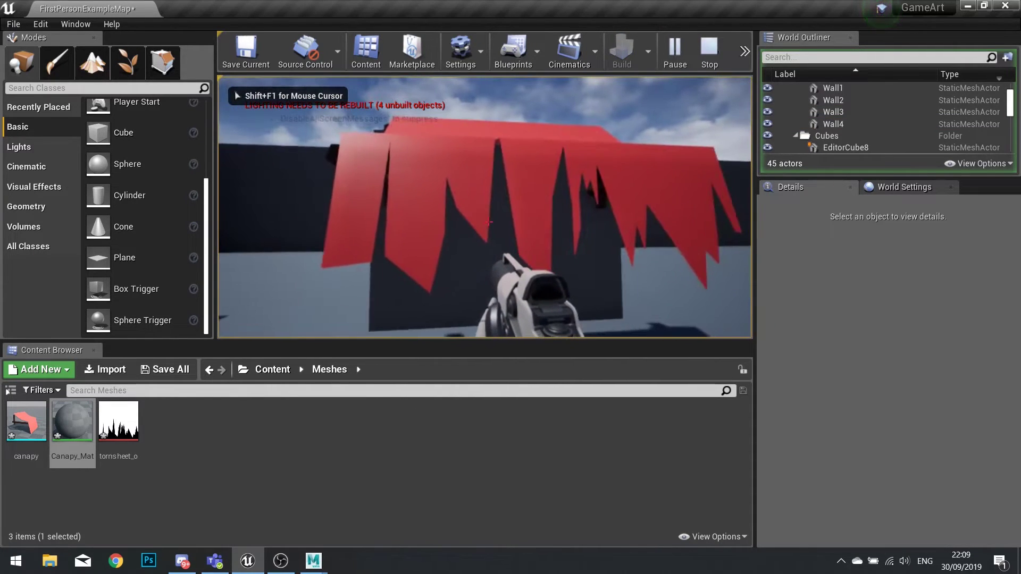
pyautogui.press('s')
pyautogui.press('d')
pyautogui.press('w')
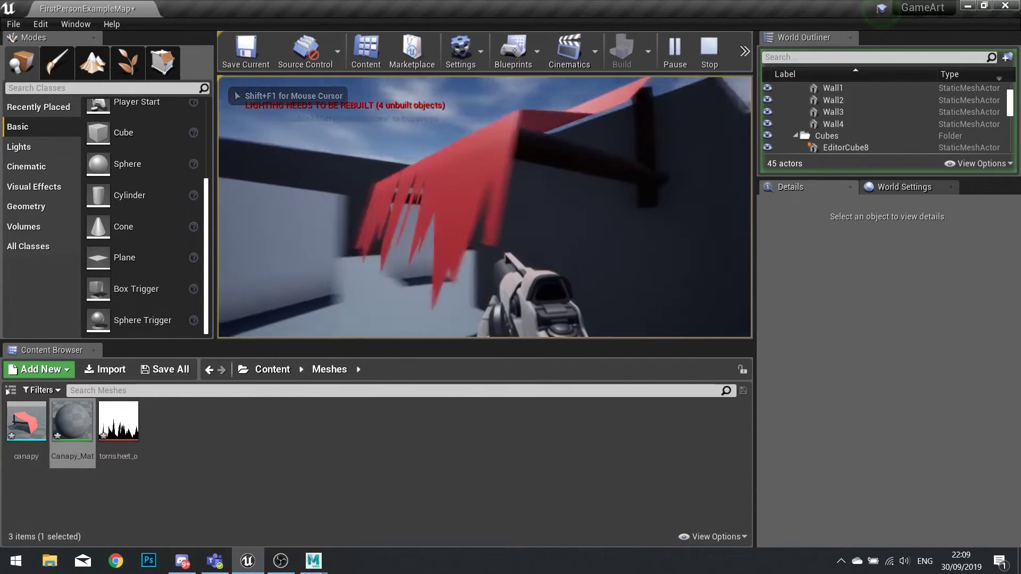
pyautogui.press('w')
pyautogui.press('a')
pyautogui.press('w')
pyautogui.press('s')
pyautogui.press('space')
pyautogui.press('a')
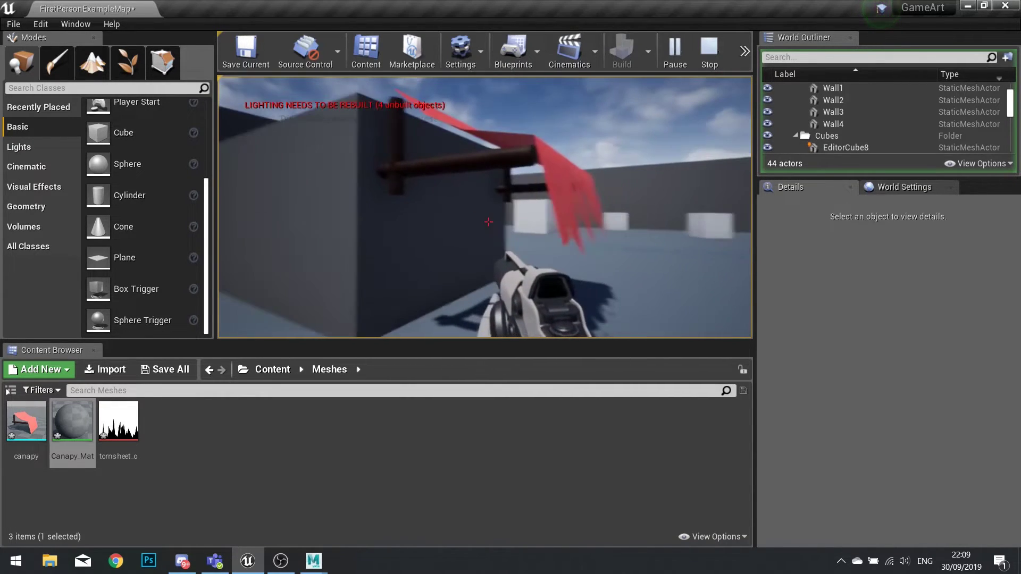
# Walk away from the canopy to view its torn edge from a distance and from both sides, and stop playing.
pyautogui.press('w')
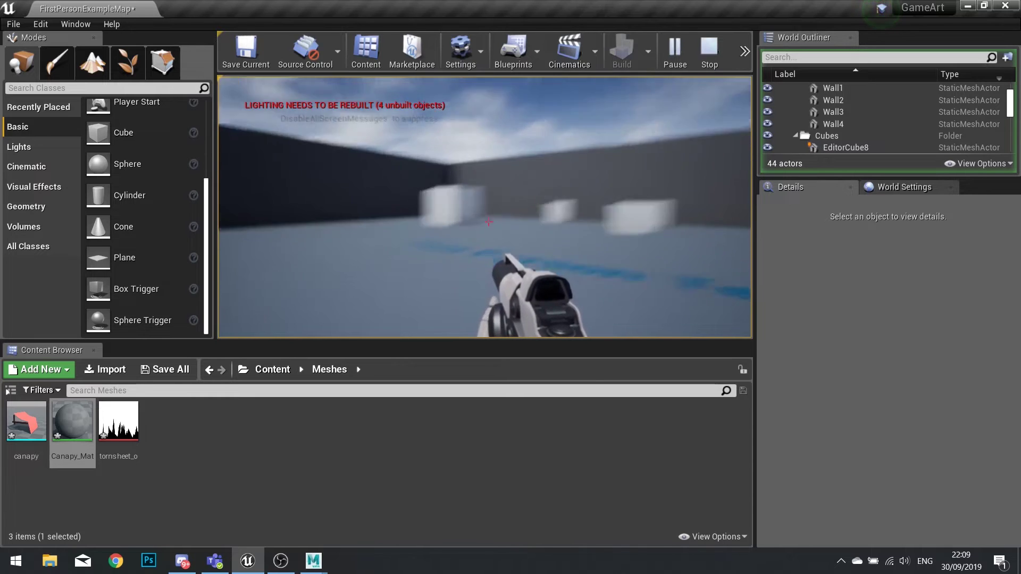
pyautogui.press('w')
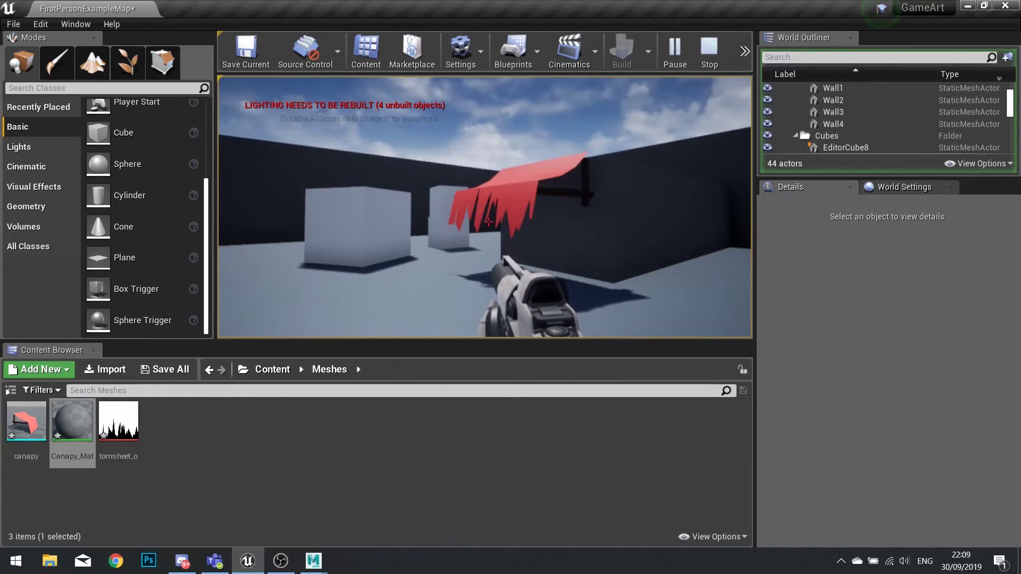
pyautogui.press('w')
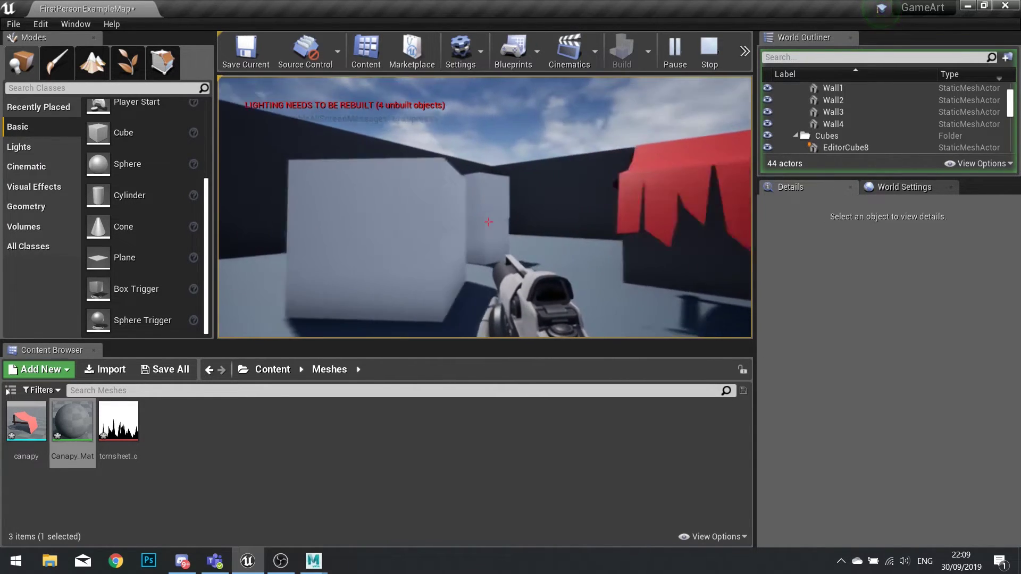
pyautogui.press('w')
pyautogui.click(488, 222)
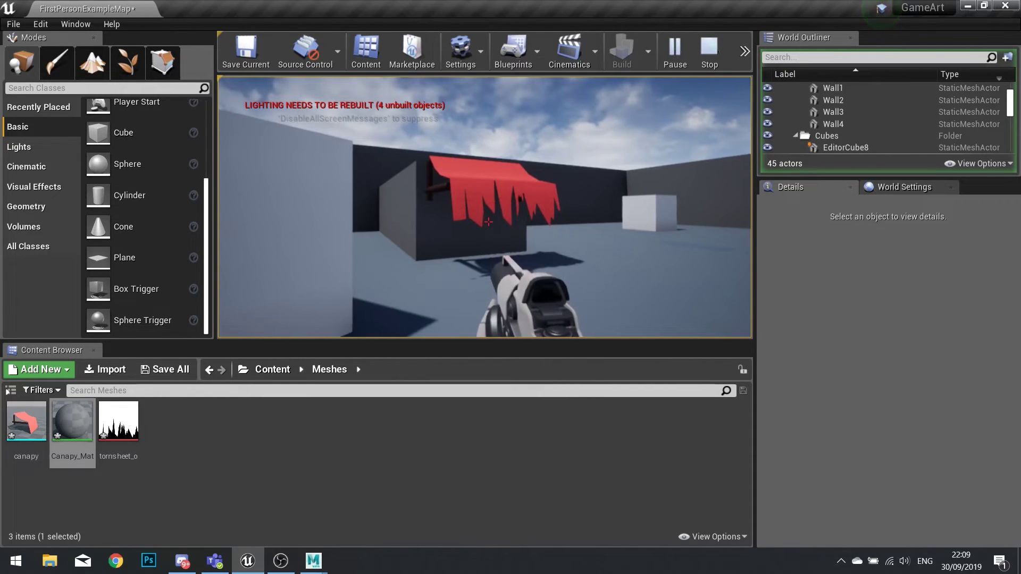
pyautogui.press('Escape')
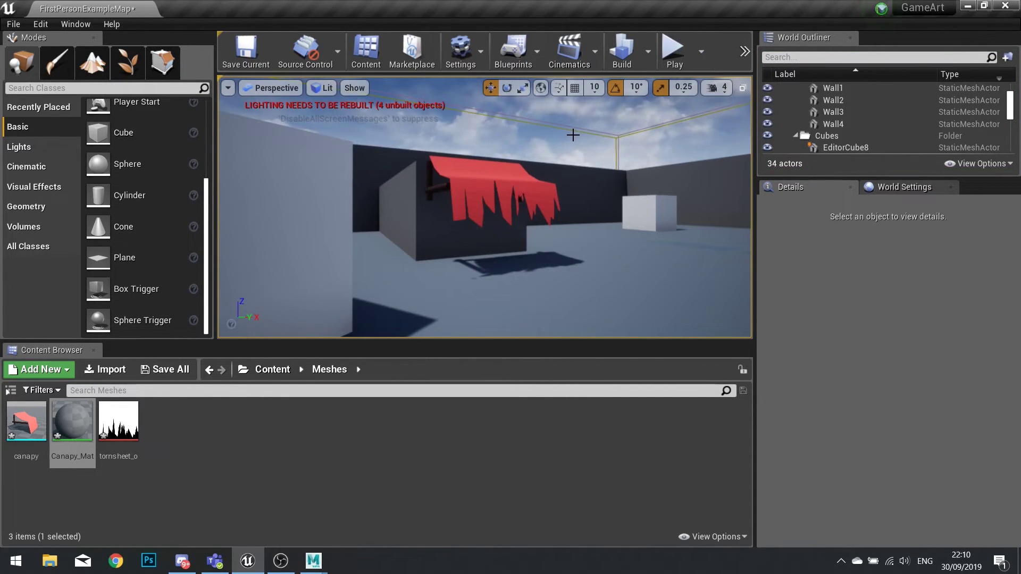